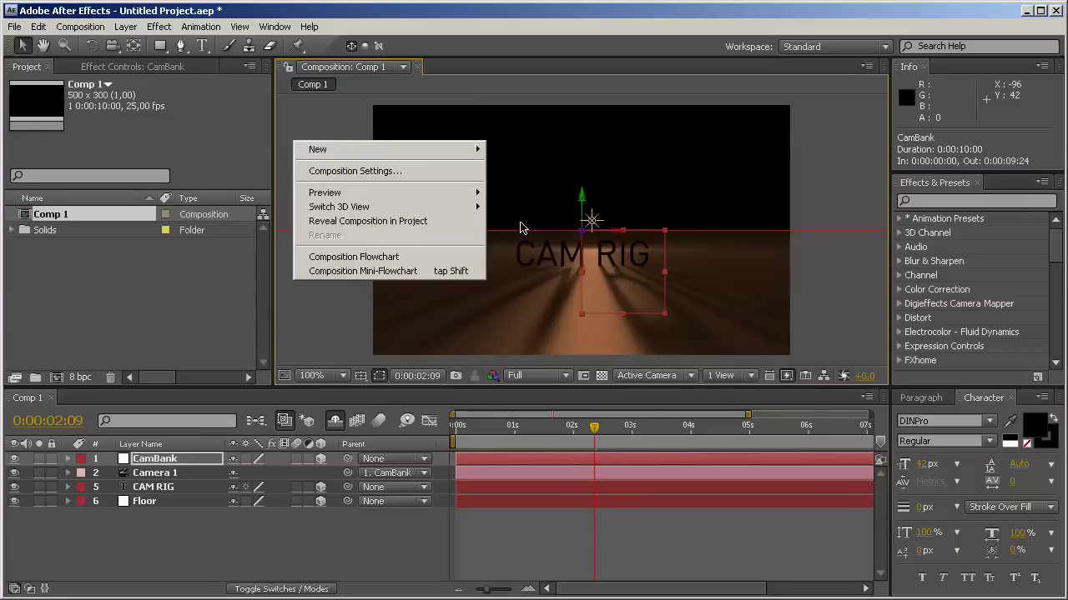
Add a null object to the composition and name it CamPitch
{"action": "key", "text": "Return"}
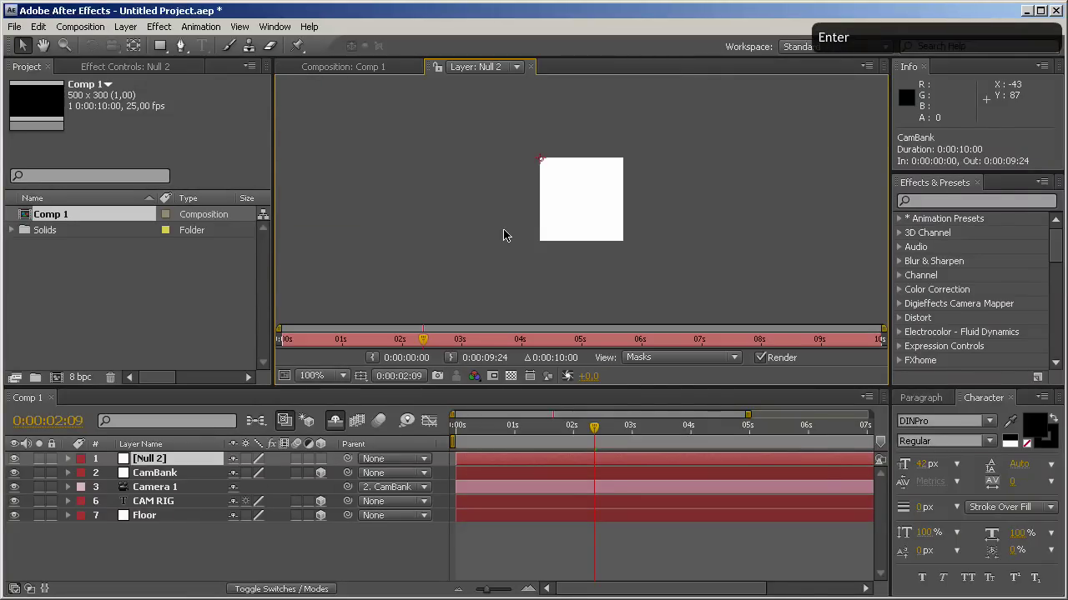
{"action": "left_click", "coordinate": [530, 66]}
{"action": "left_click", "coordinate": [164, 464]}
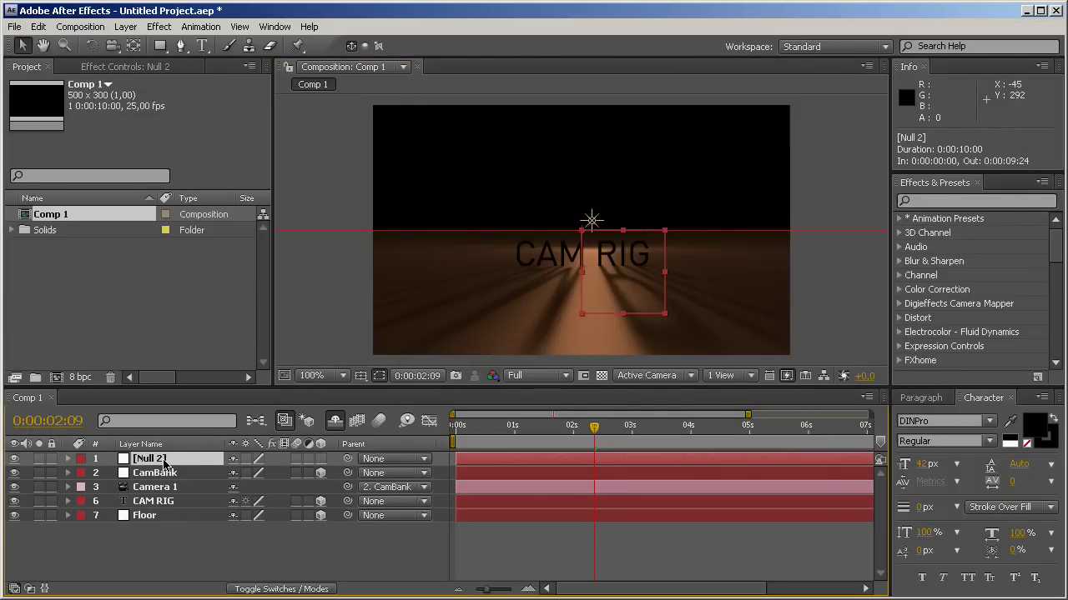
{"action": "key", "text": "Return"}
{"action": "type", "text": "CamPitch"}
{"action": "key", "text": "Return"}
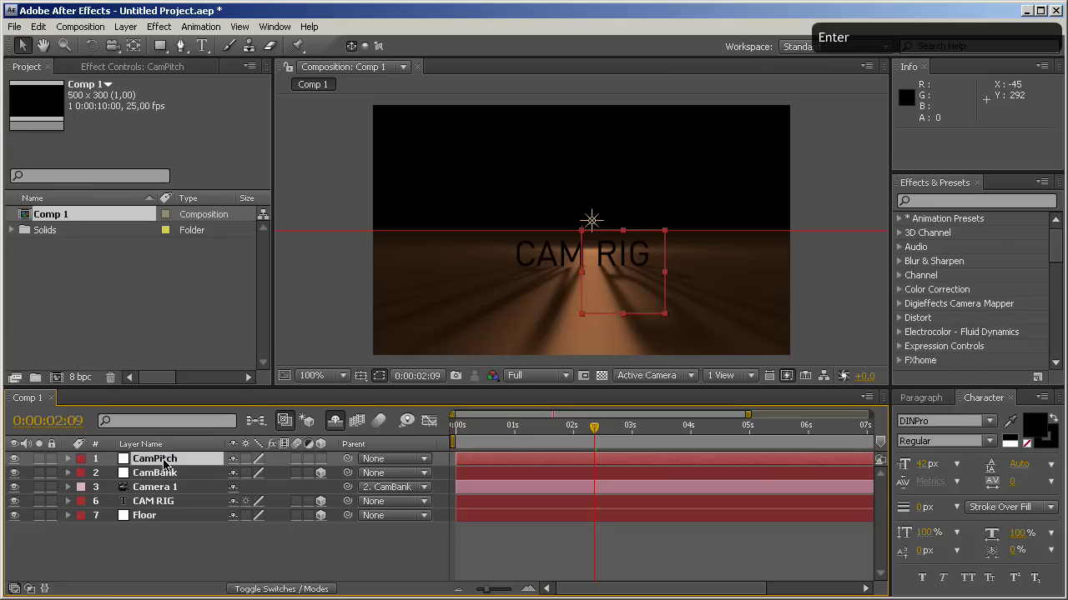
Make CamPitch a 3D layer and parent CamBank to it
{"action": "left_click", "coordinate": [320, 459]}
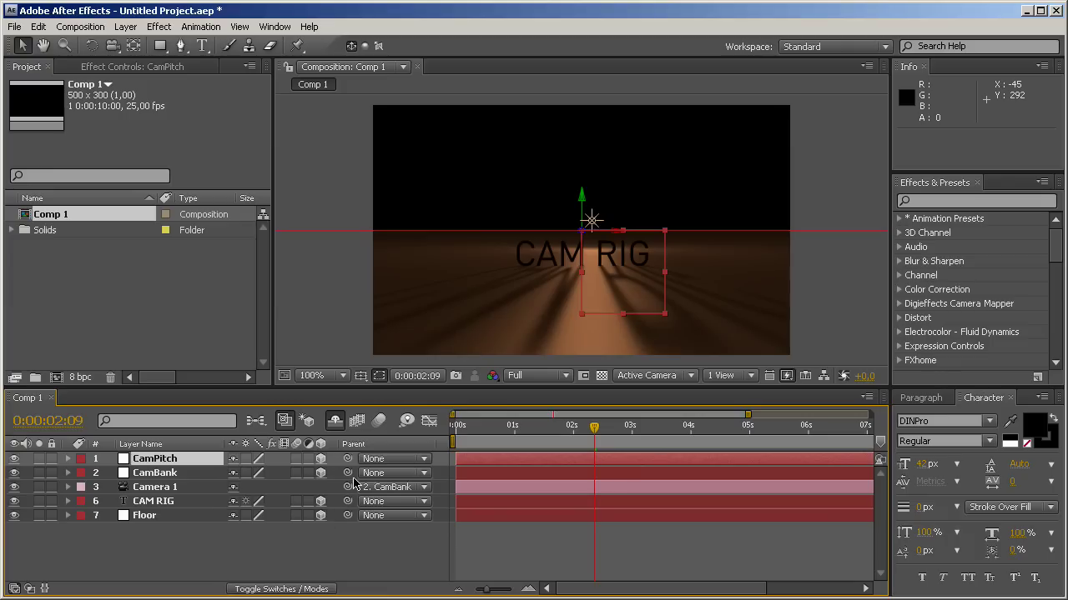
{"action": "left_click", "coordinate": [180, 474]}
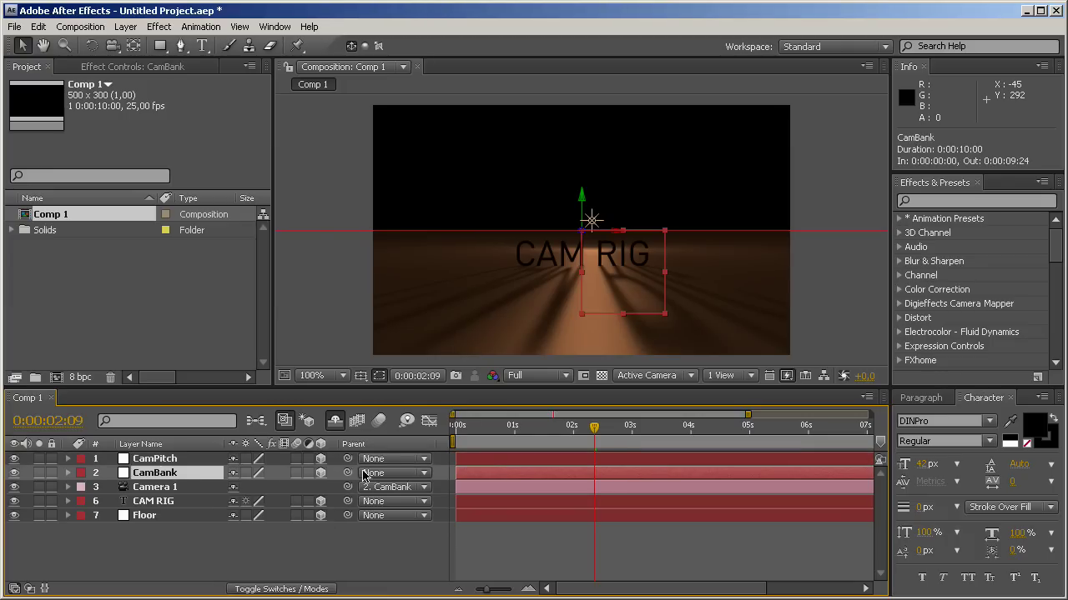
{"action": "left_click_drag", "start_coordinate": [348, 472], "coordinate": [181, 466]}
Test the CamPitch null's X Rotation down to about -17°, and reset it to 0°
{"action": "left_click", "coordinate": [168, 465]}
{"action": "key", "text": "r"}
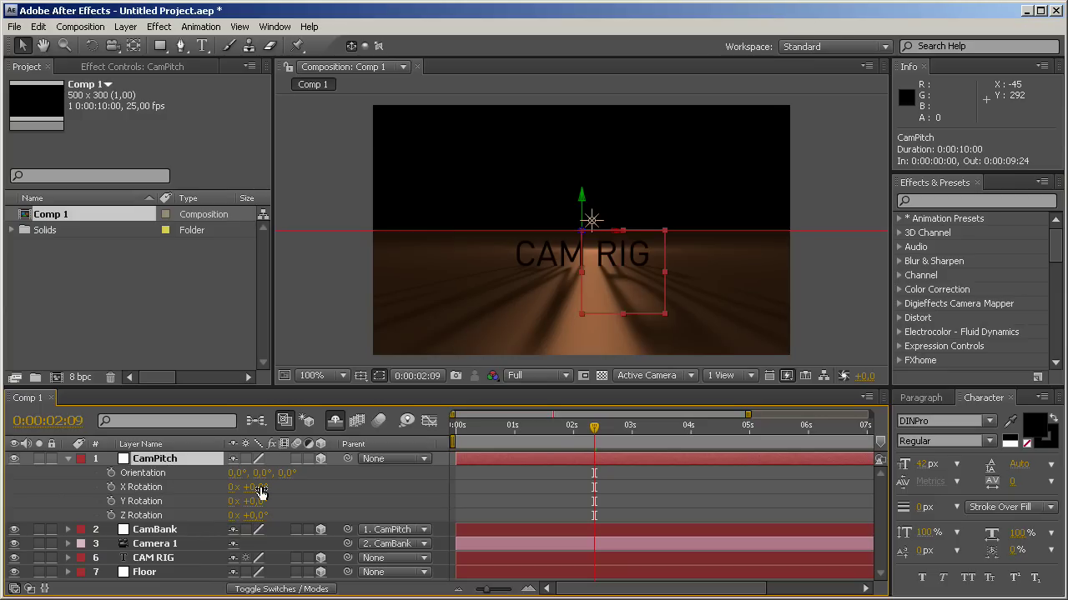
{"action": "left_click_drag", "start_coordinate": [261, 487], "coordinate": [236, 476]}
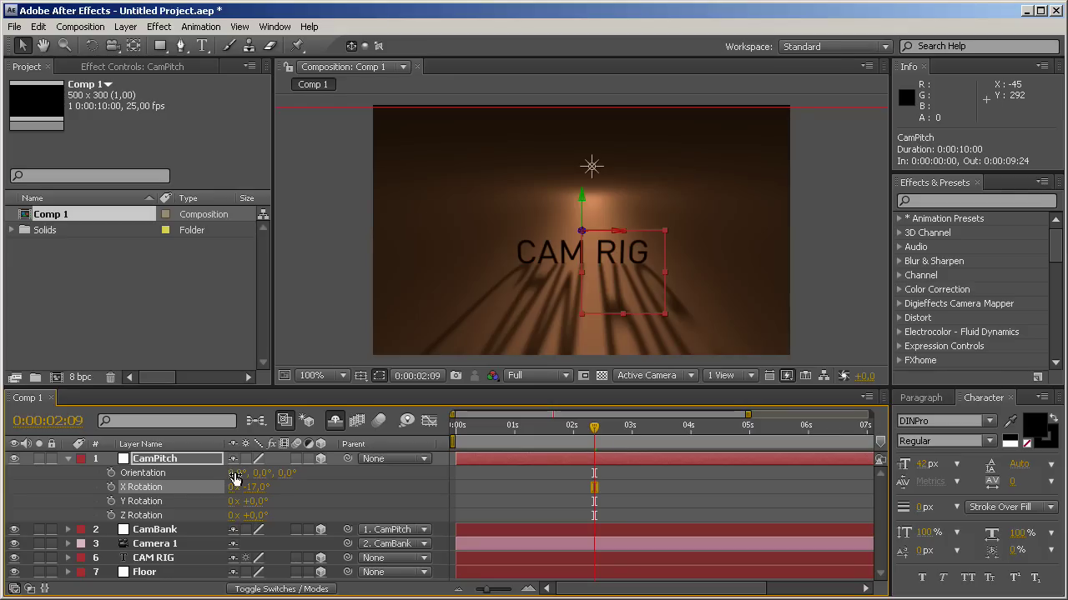
{"action": "left_click", "coordinate": [250, 487]}
{"action": "type", "text": "0"}
{"action": "key", "text": "Return"}
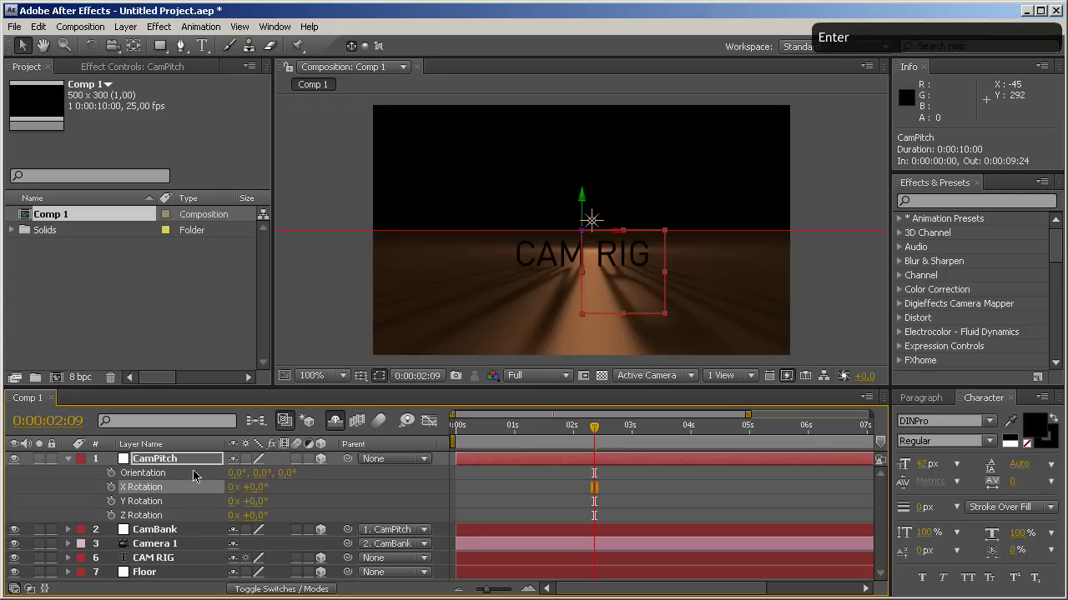
{"action": "left_click", "coordinate": [68, 459]}
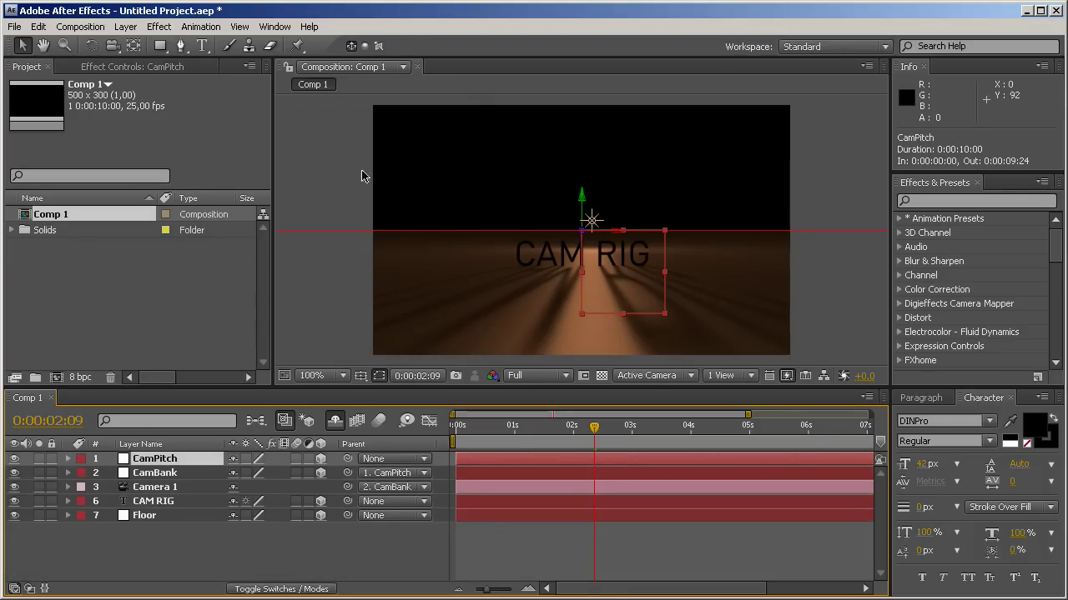
Add another null object to the composition and name it CamHeading
{"action": "right_click", "coordinate": [330, 143]}
{"action": "mouse_move", "coordinate": [350, 152]}
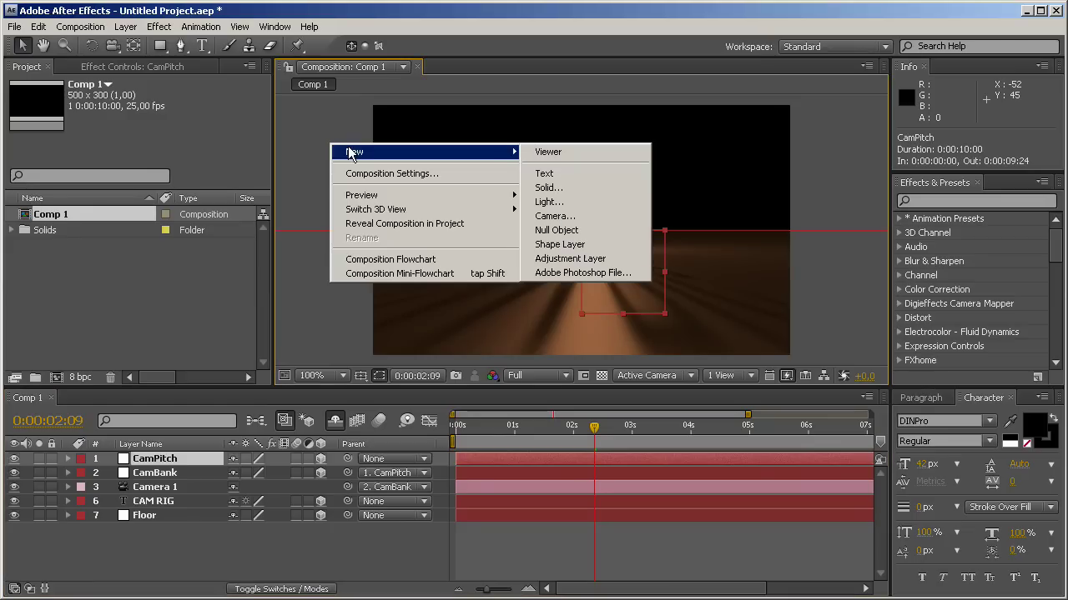
{"action": "left_click", "coordinate": [552, 230]}
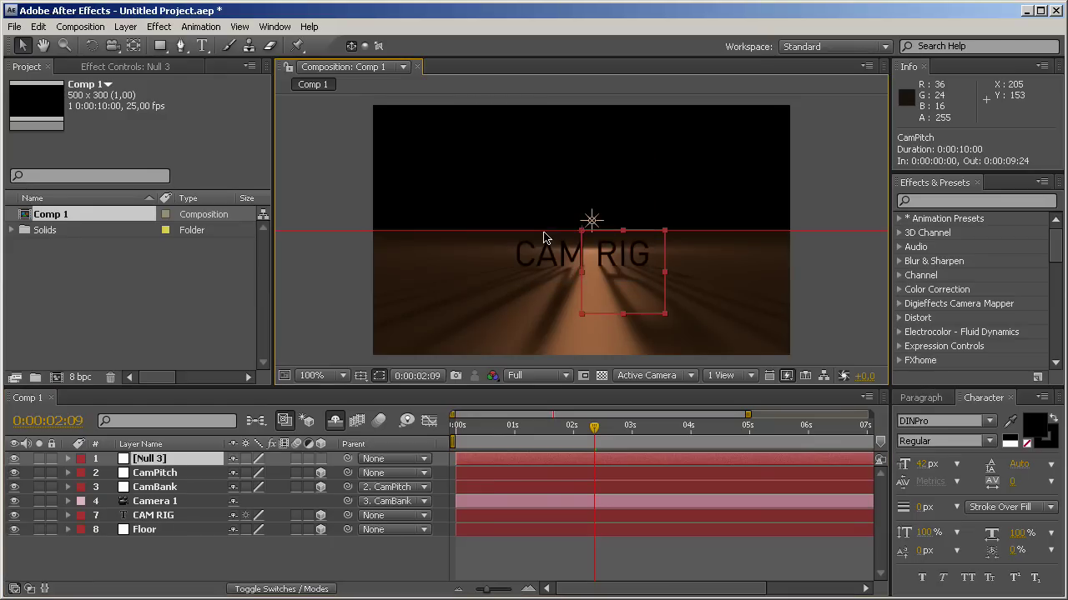
{"action": "key", "text": "KP_Enter"}
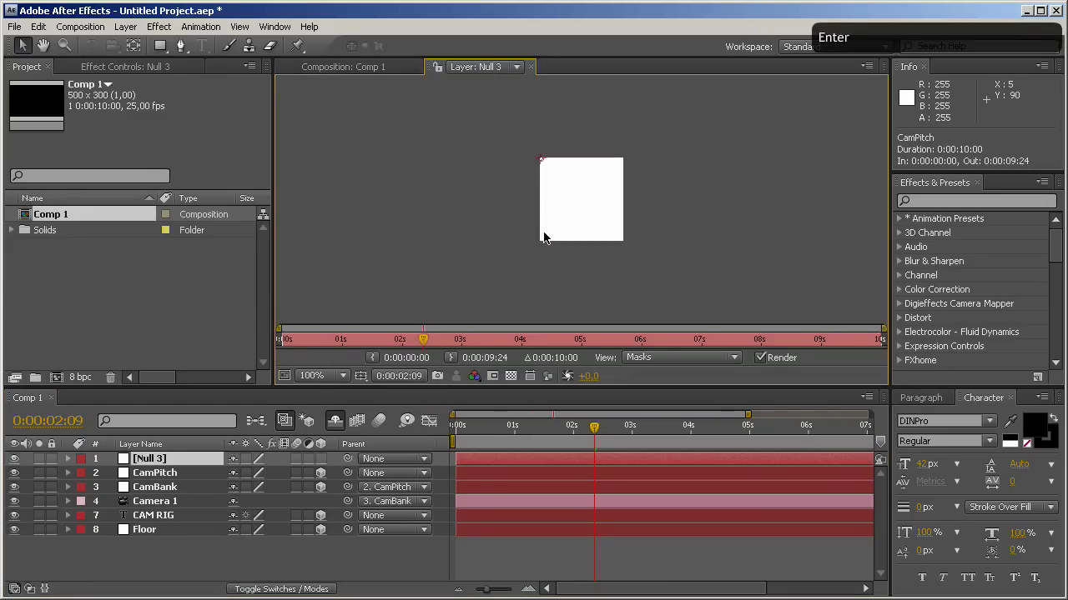
{"action": "left_click", "coordinate": [531, 66]}
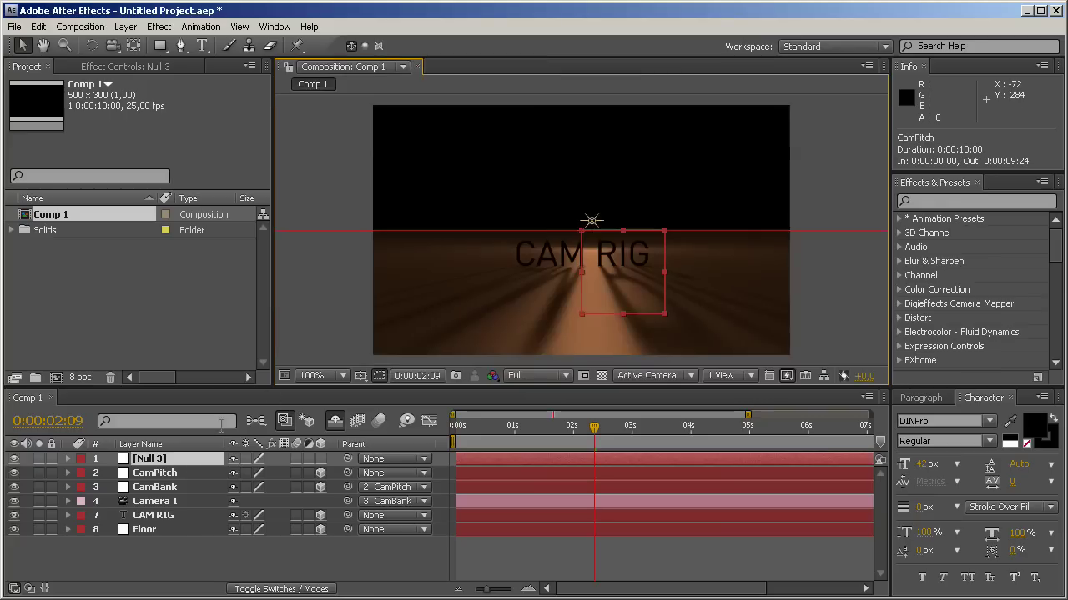
{"action": "left_click", "coordinate": [164, 459]}
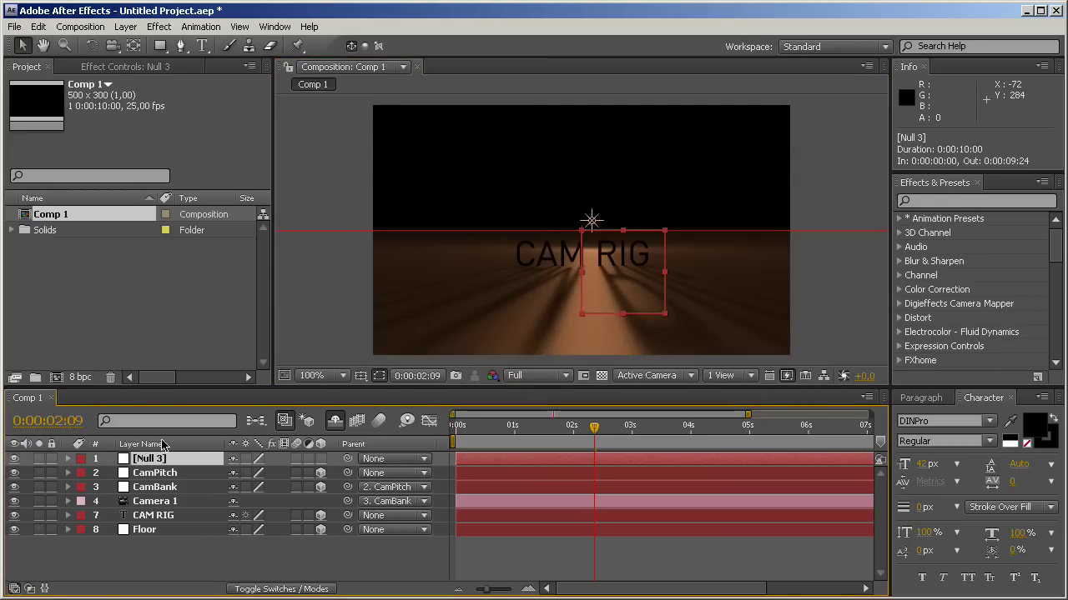
{"action": "key", "text": "Return"}
{"action": "type", "text": "Cam"}
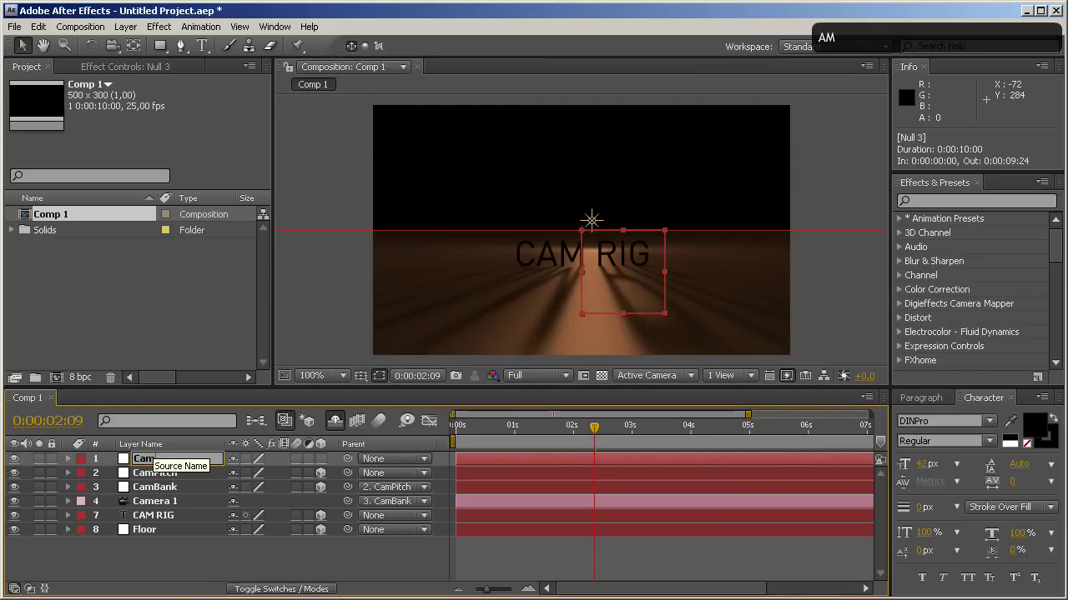
{"action": "type", "text": "Heading"}
{"action": "key", "text": "Return"}
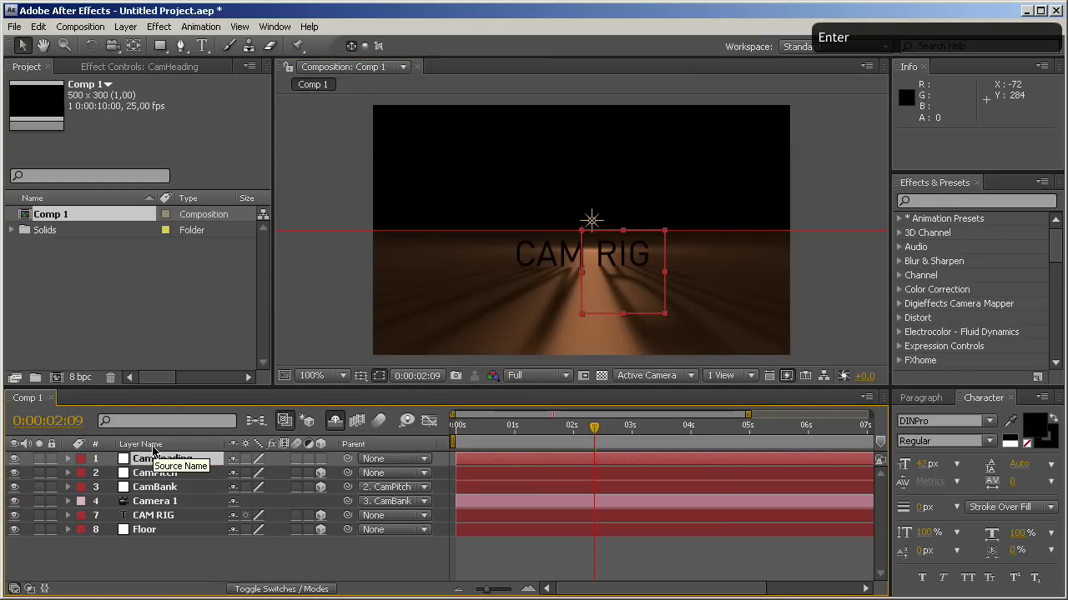
Make CamHeading a 3D layer and parent CamPitch to it
{"action": "left_click", "coordinate": [320, 473]}
{"action": "left_click", "coordinate": [320, 459]}
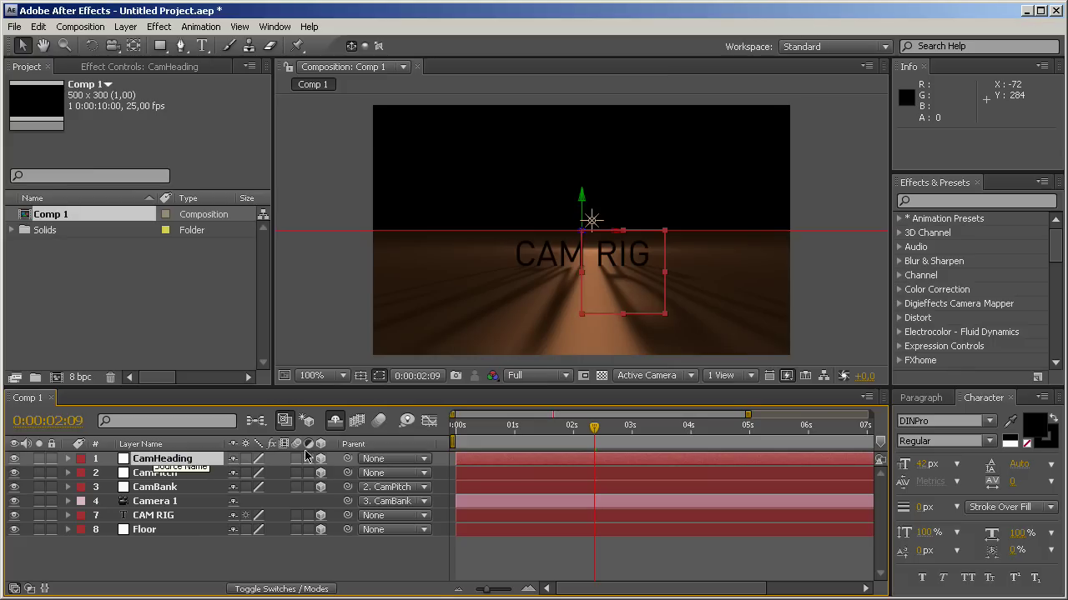
{"action": "left_click_drag", "start_coordinate": [348, 473], "coordinate": [156, 460]}
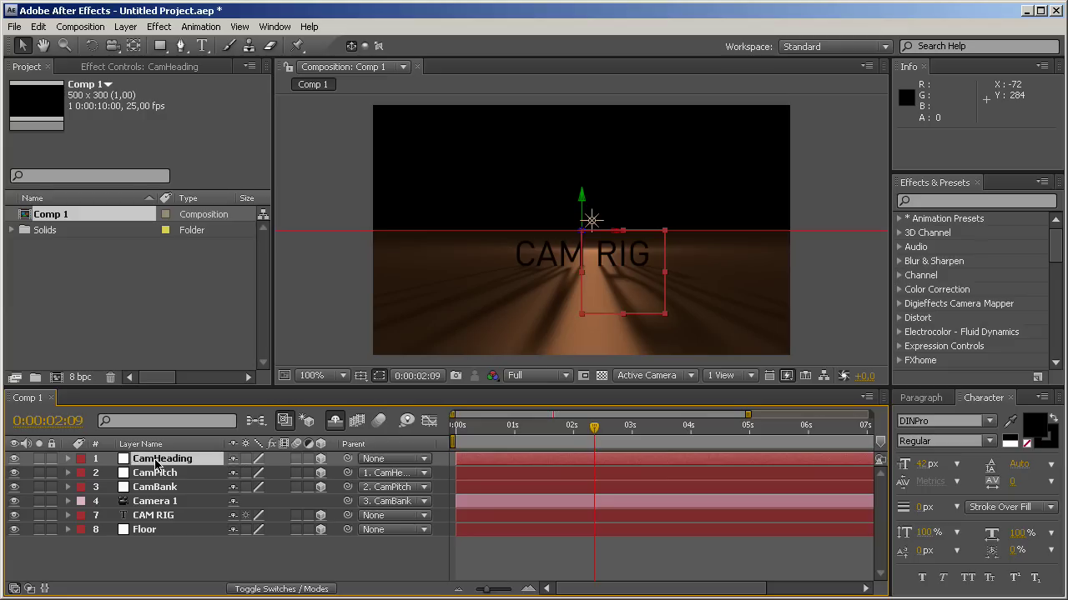
Test the CamHeading null's Y Rotation and reset it to 0°
{"action": "key", "text": "r"}
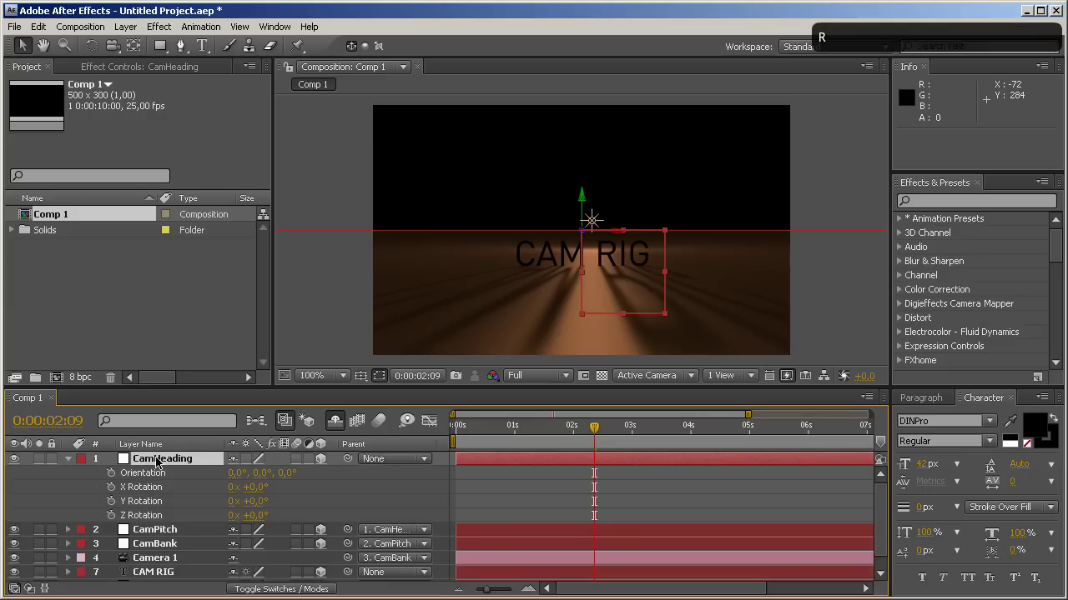
{"action": "mouse_move", "coordinate": [254, 505]}
{"action": "left_mouse_down"}
{"action": "mouse_move", "coordinate": [239, 502]}
{"action": "mouse_move", "coordinate": [249, 502]}
{"action": "left_mouse_up"}
{"action": "left_click", "coordinate": [254, 503]}
{"action": "type", "text": "0"}
{"action": "key", "text": "Return"}
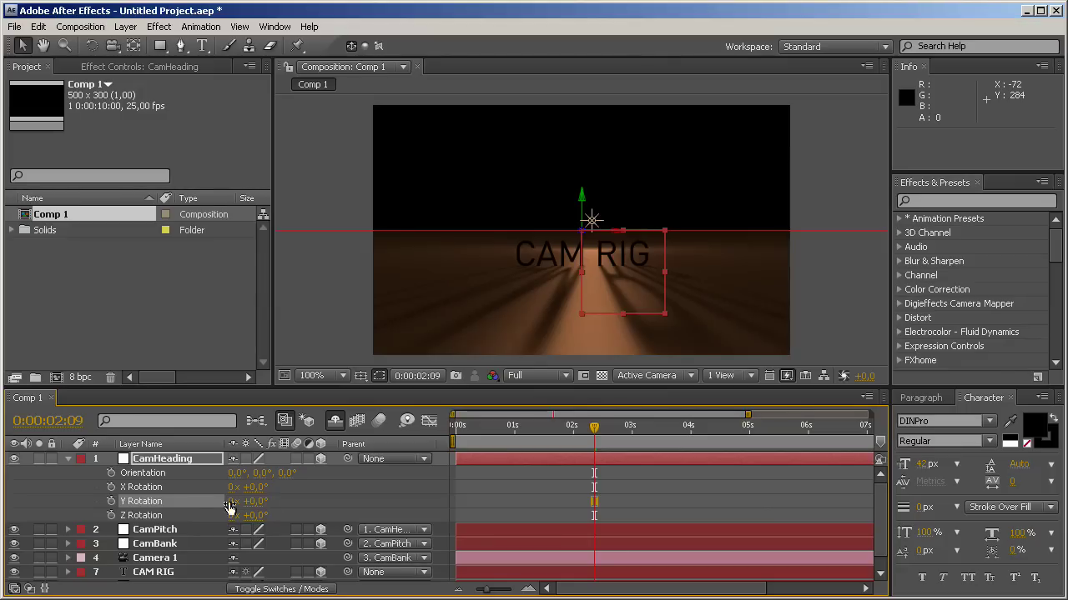
{"action": "left_click", "coordinate": [68, 460]}
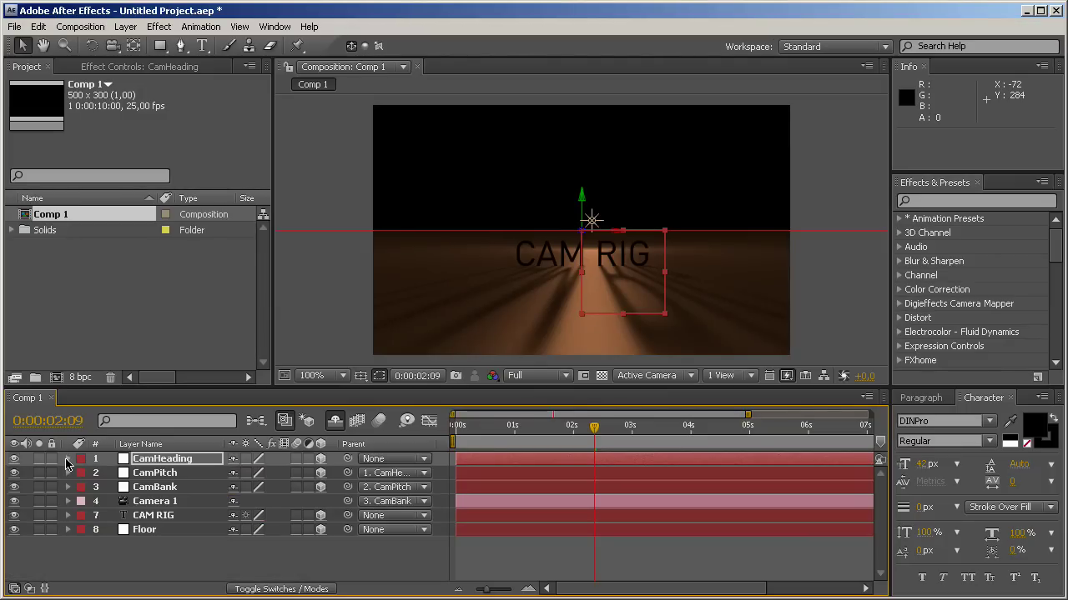
Add a 3D null object named CamControls and parent CamHeading to it
{"action": "right_click", "coordinate": [292, 101]}
{"action": "mouse_move", "coordinate": [302, 112]}
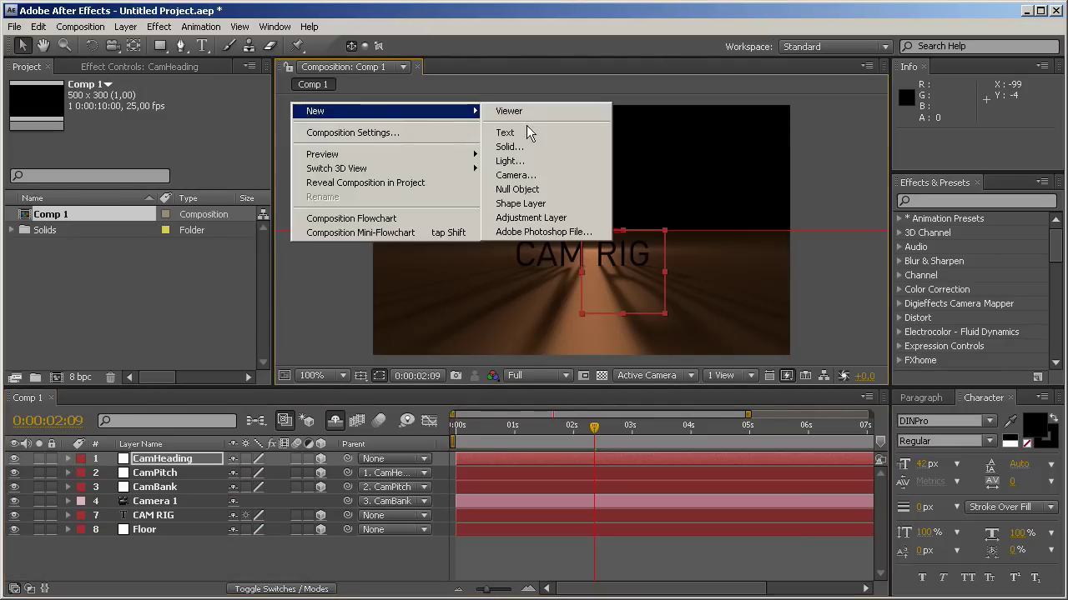
{"action": "left_click", "coordinate": [546, 190]}
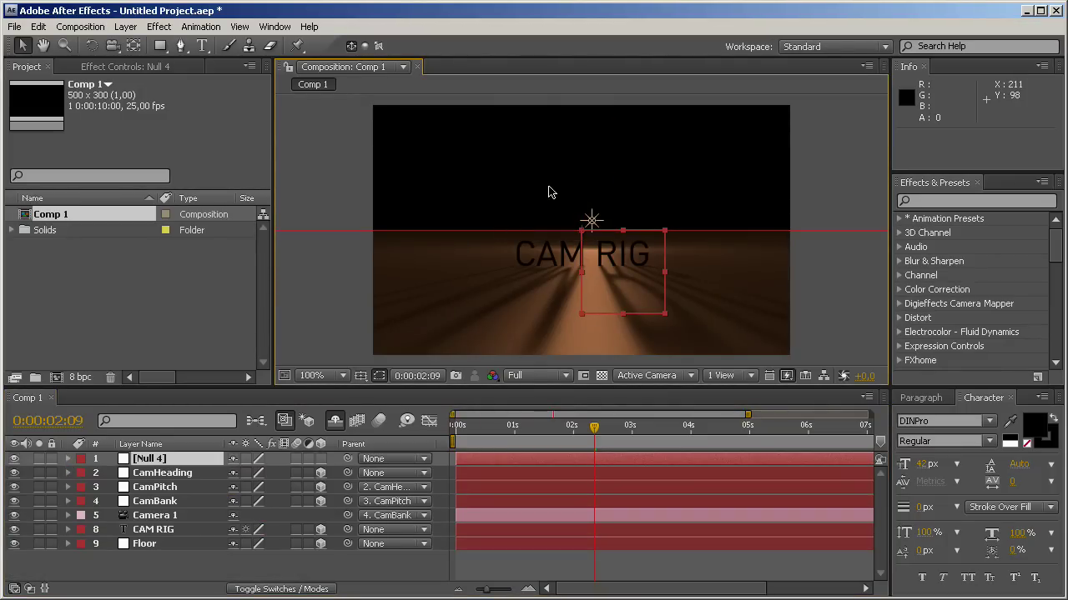
{"action": "left_click", "coordinate": [320, 459]}
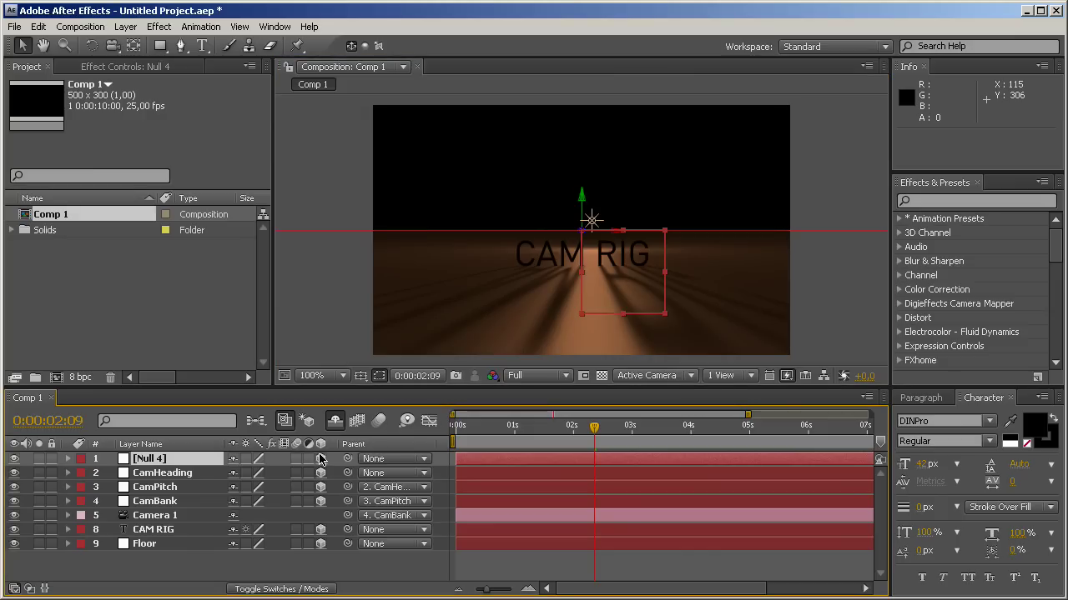
{"action": "key", "text": "Return"}
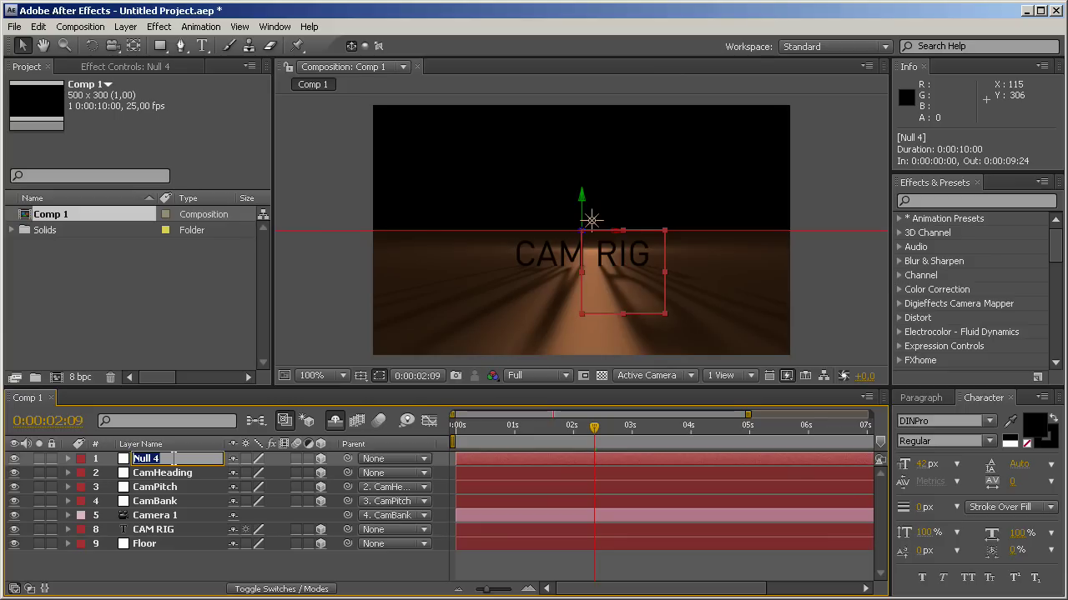
{"action": "type", "text": "Cam"}
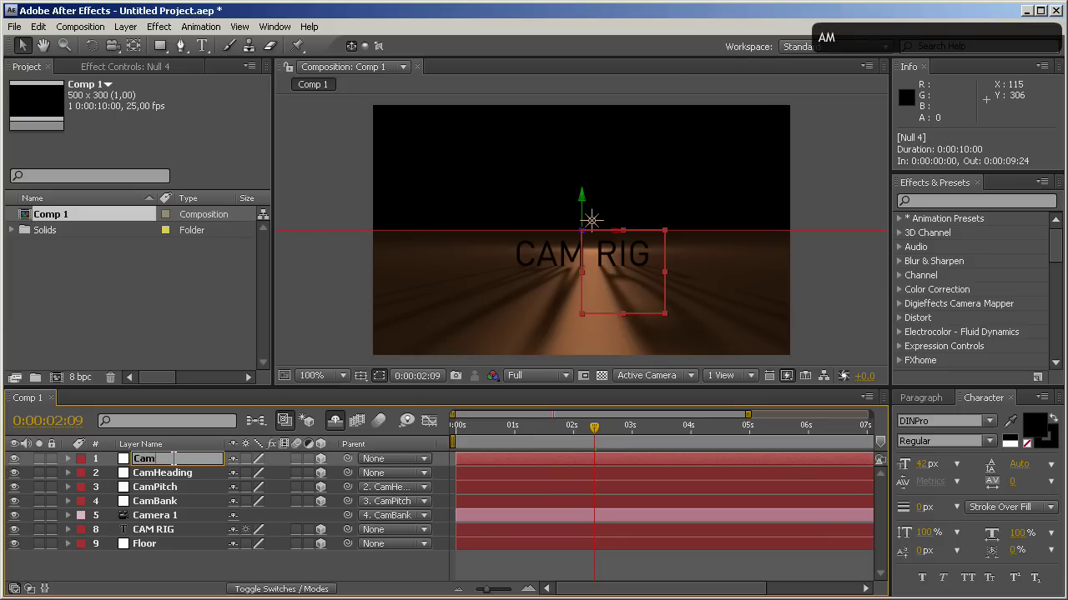
{"action": "type", "text": "Controls3"}
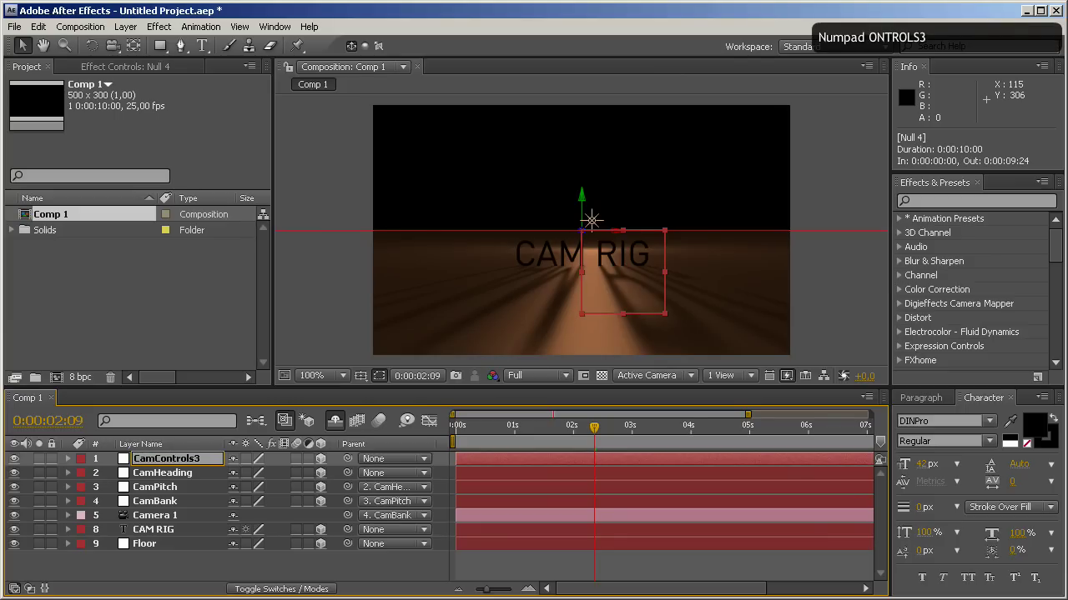
{"action": "key", "text": "BackSpace"}
{"action": "key", "text": "Return"}
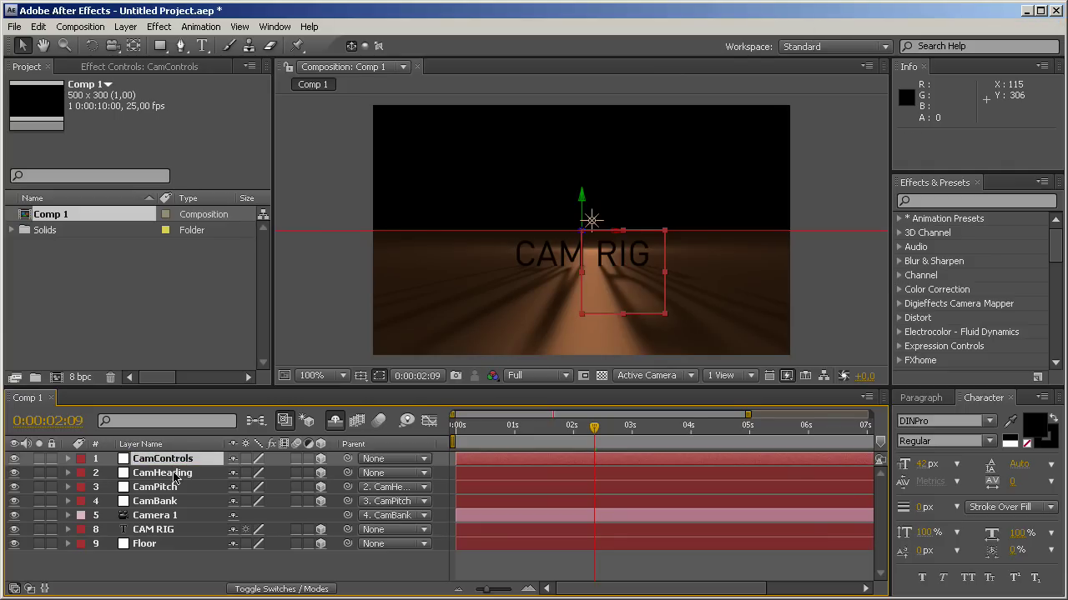
{"action": "left_click", "coordinate": [175, 474]}
{"action": "left_click_drag", "start_coordinate": [349, 474], "coordinate": [196, 459]}
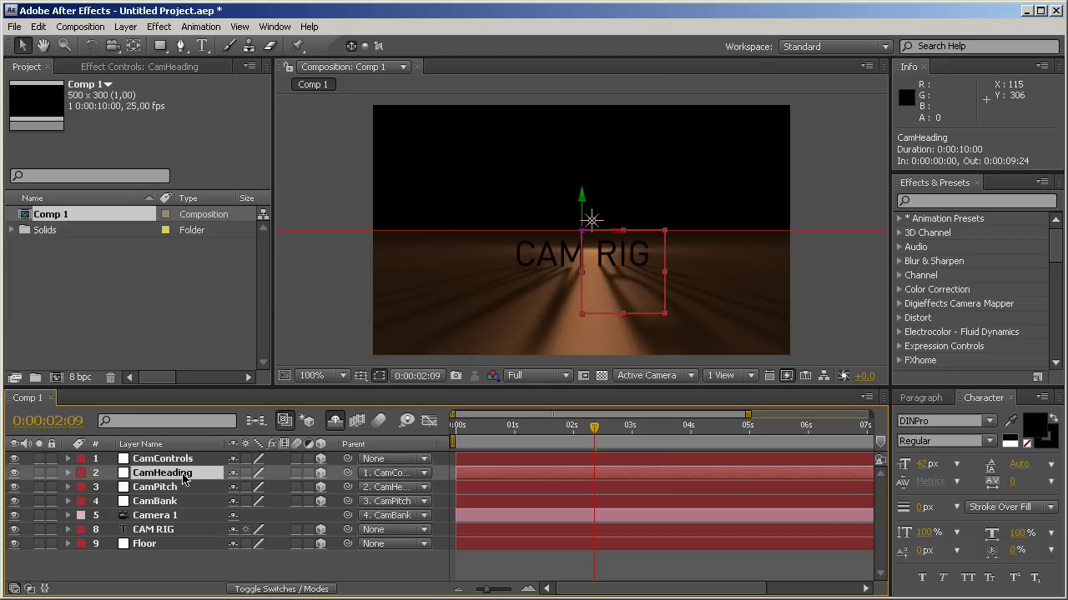
Apply an Angle Control expression effect to the CamControls layer and rename the effect Heading
{"action": "left_click", "coordinate": [147, 459]}
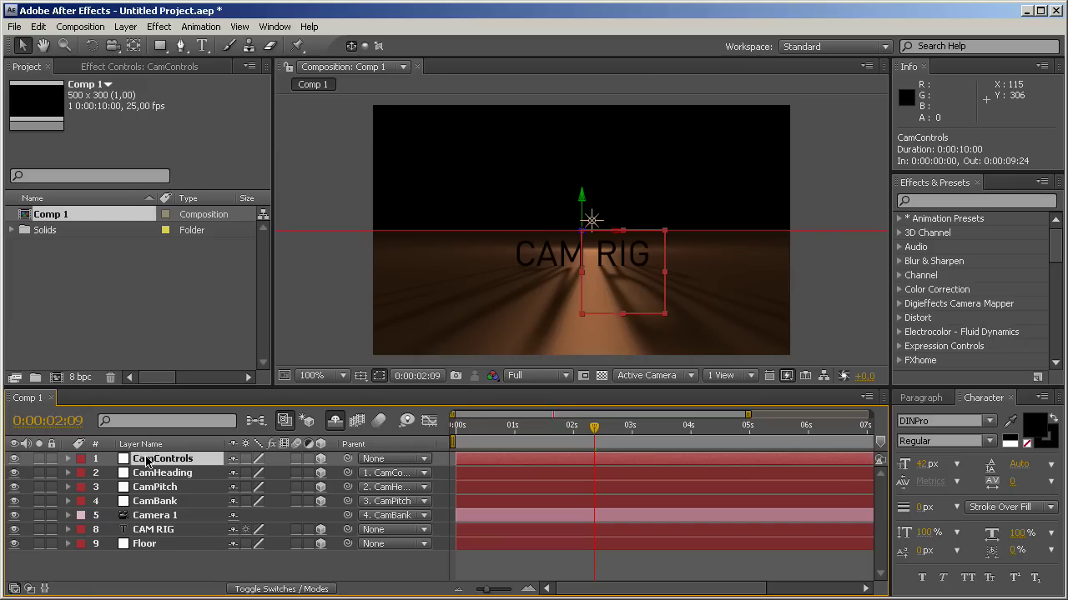
{"action": "left_click", "coordinate": [106, 64]}
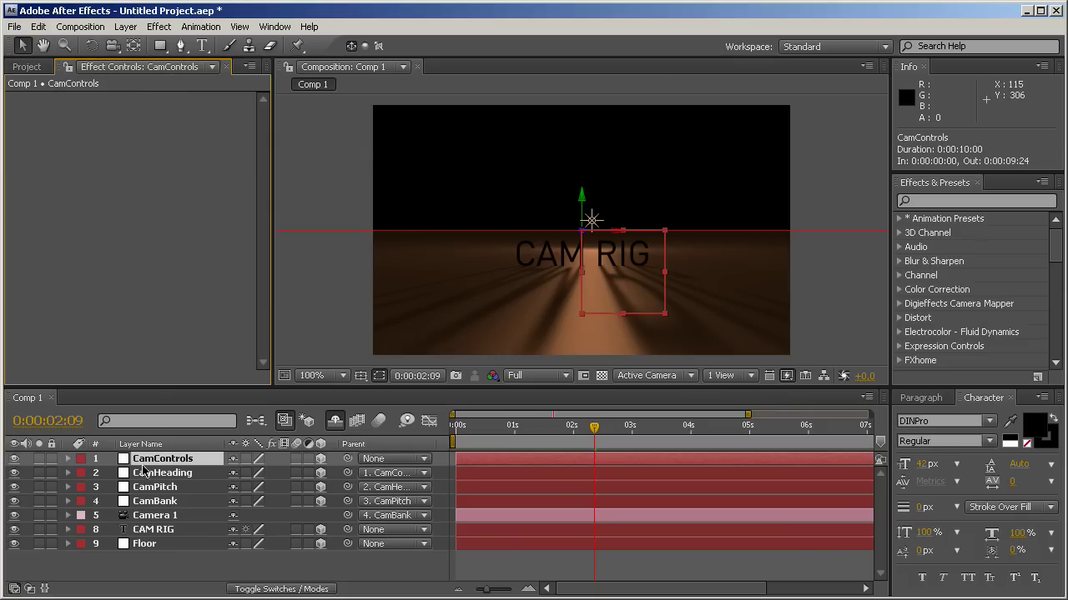
{"action": "left_click", "coordinate": [928, 201]}
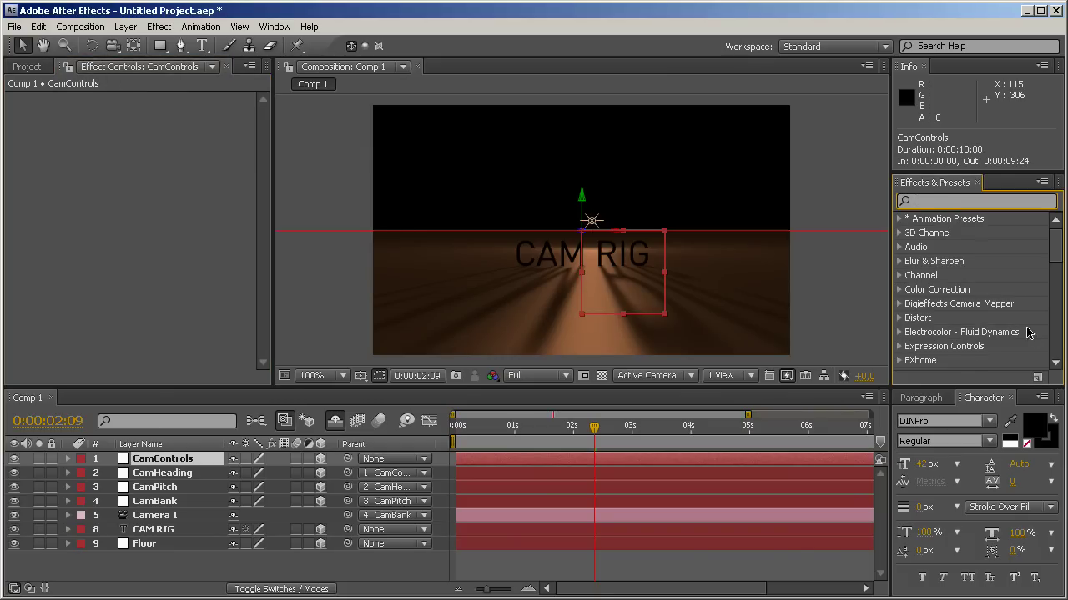
{"action": "left_click", "coordinate": [900, 346]}
{"action": "left_click_drag", "start_coordinate": [963, 292], "coordinate": [138, 209]}
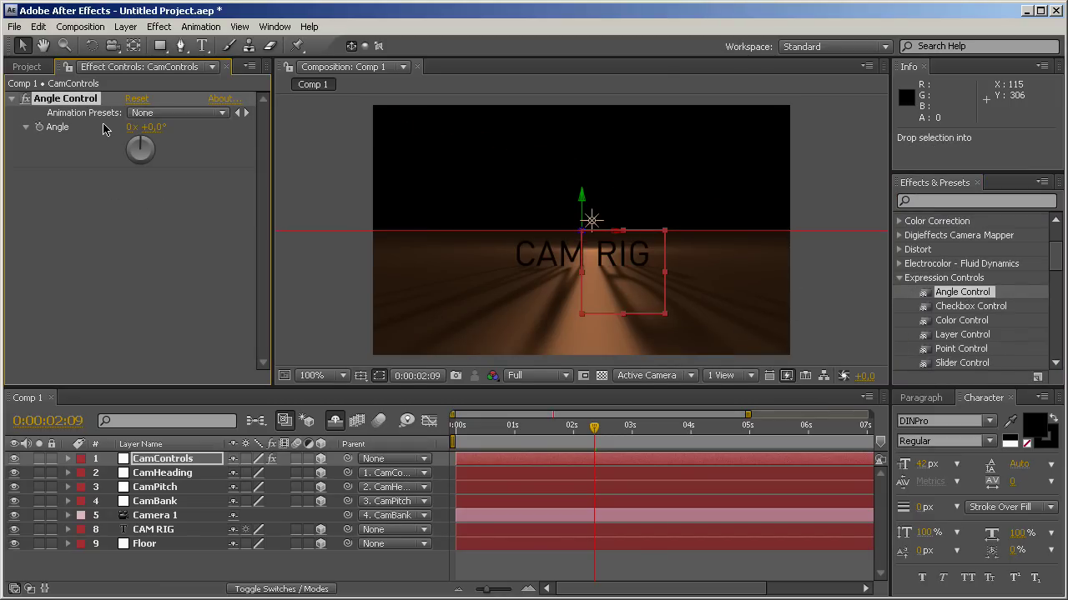
{"action": "key", "text": "Return"}
{"action": "type", "text": "Heading"}
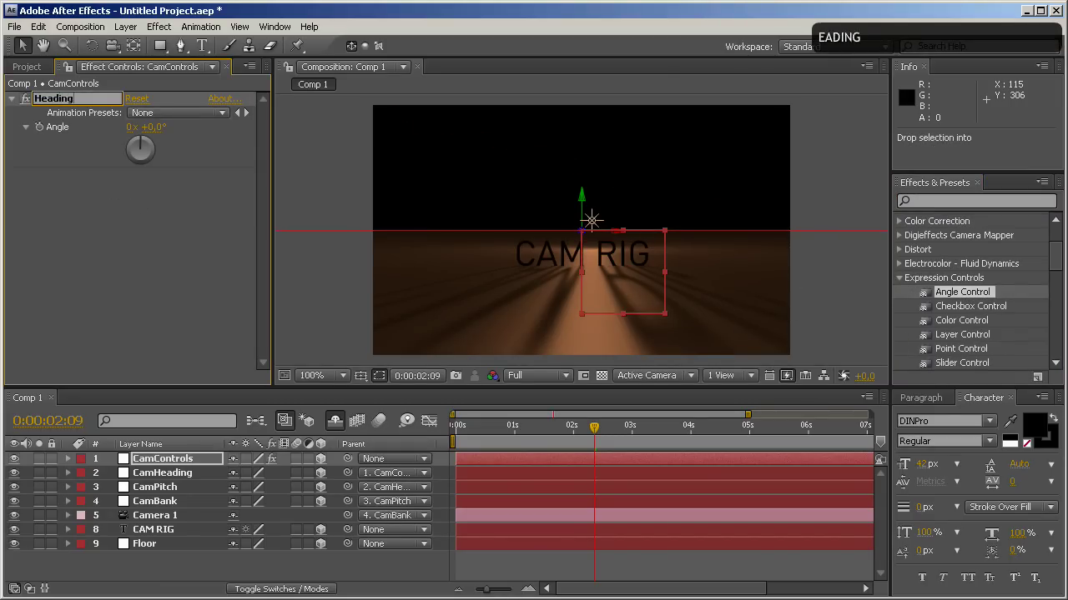
{"action": "key", "text": "Return"}
Duplicate the Heading angle control on CamControls twice, naming the copies Pitch and Bank
{"action": "key", "text": "ctrl+d"}
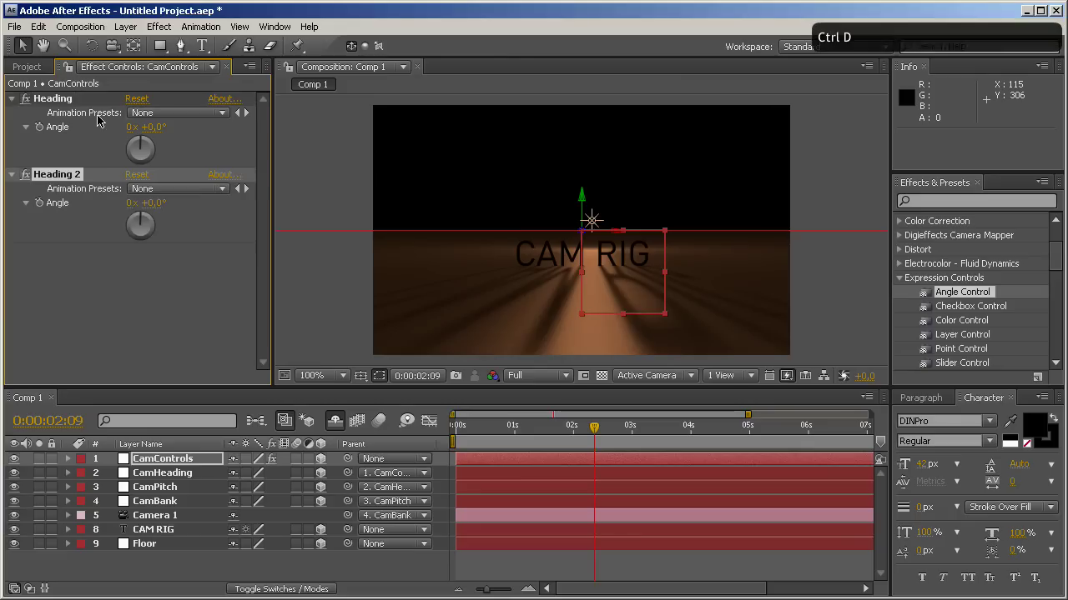
{"action": "key", "text": "Return"}
{"action": "type", "text": "Pitch"}
{"action": "key", "text": "Return"}
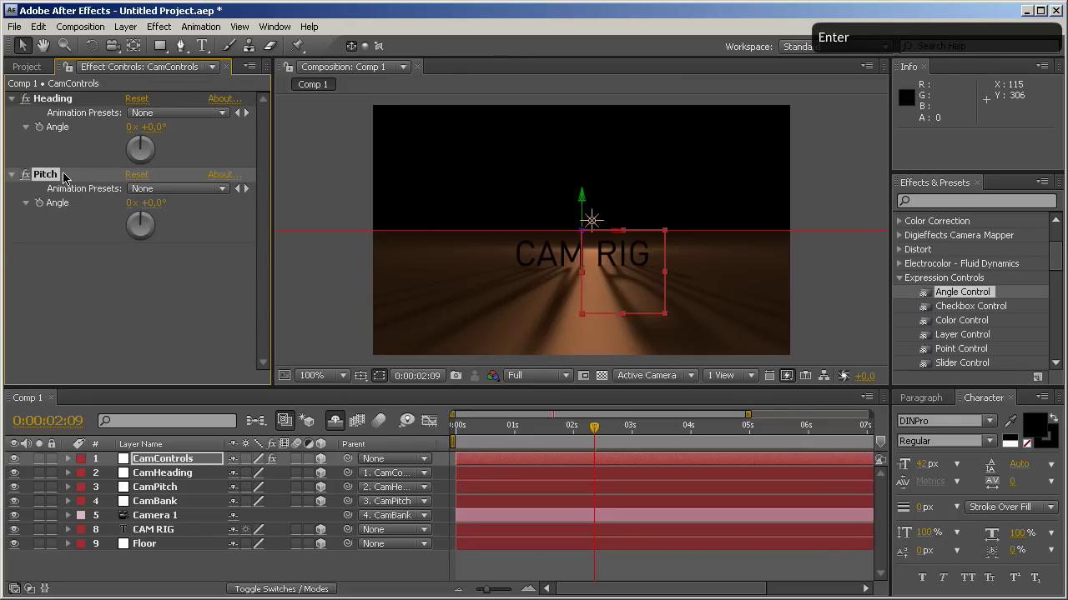
{"action": "key", "text": "ctrl+d"}
{"action": "key", "text": "Return"}
{"action": "type", "text": "Bank"}
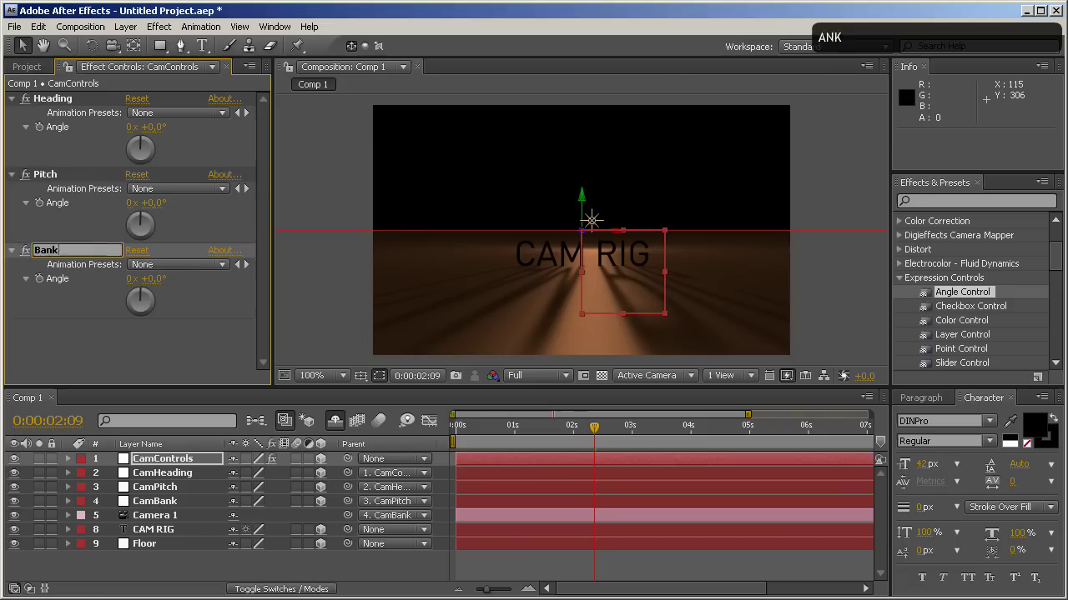
{"action": "key", "text": "Return"}
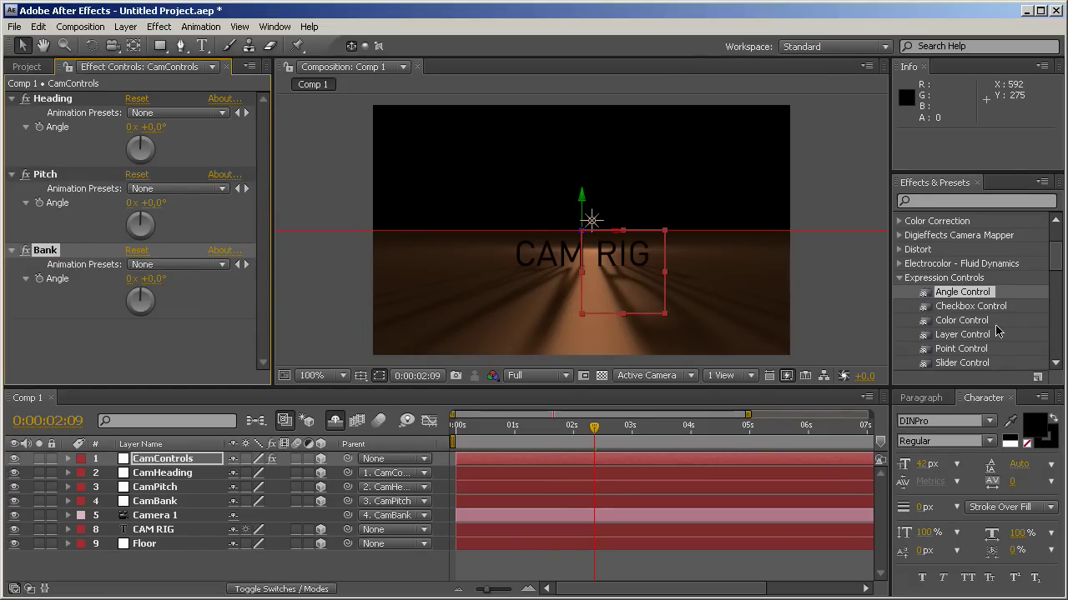
Add a Slider Control effect below Bank on the CamControls layer and rename it Tracking
{"action": "left_click_drag", "start_coordinate": [961, 363], "coordinate": [74, 332]}
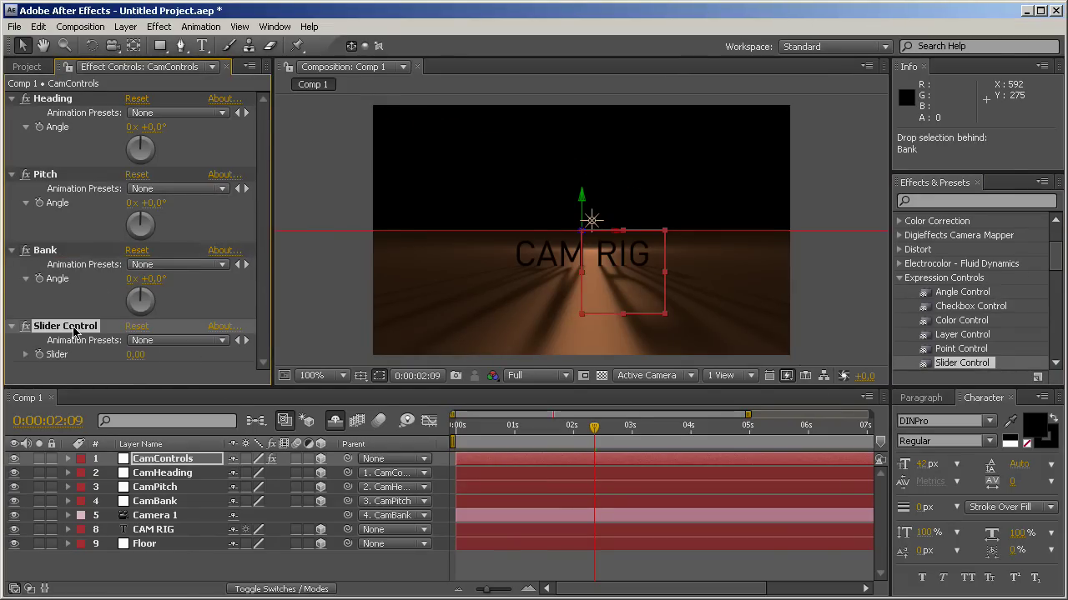
{"action": "key", "text": "Return"}
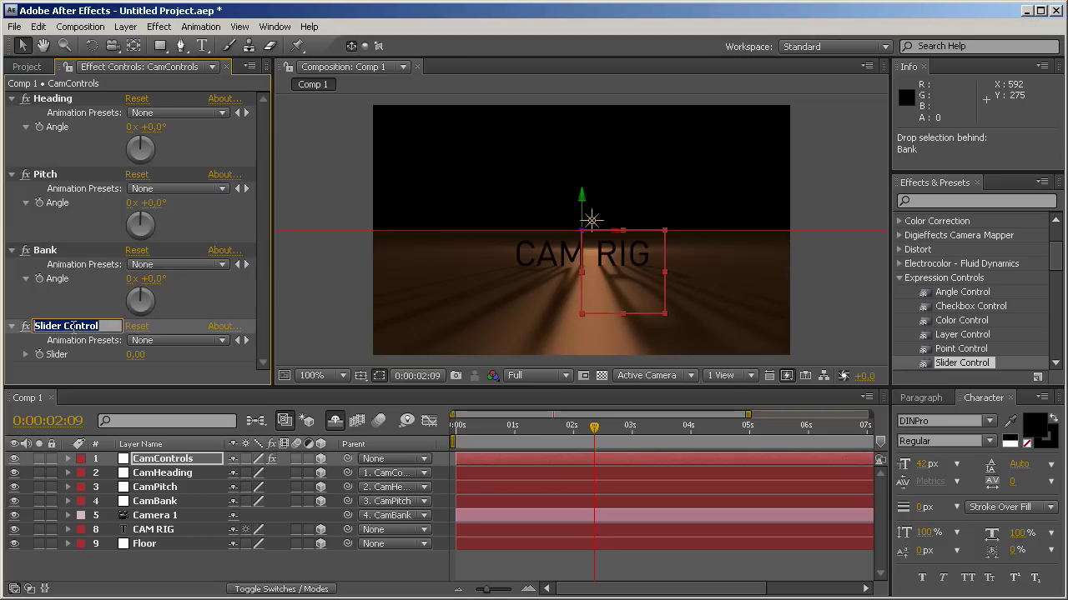
{"action": "type", "text": "Tracking"}
{"action": "key", "text": "Return"}
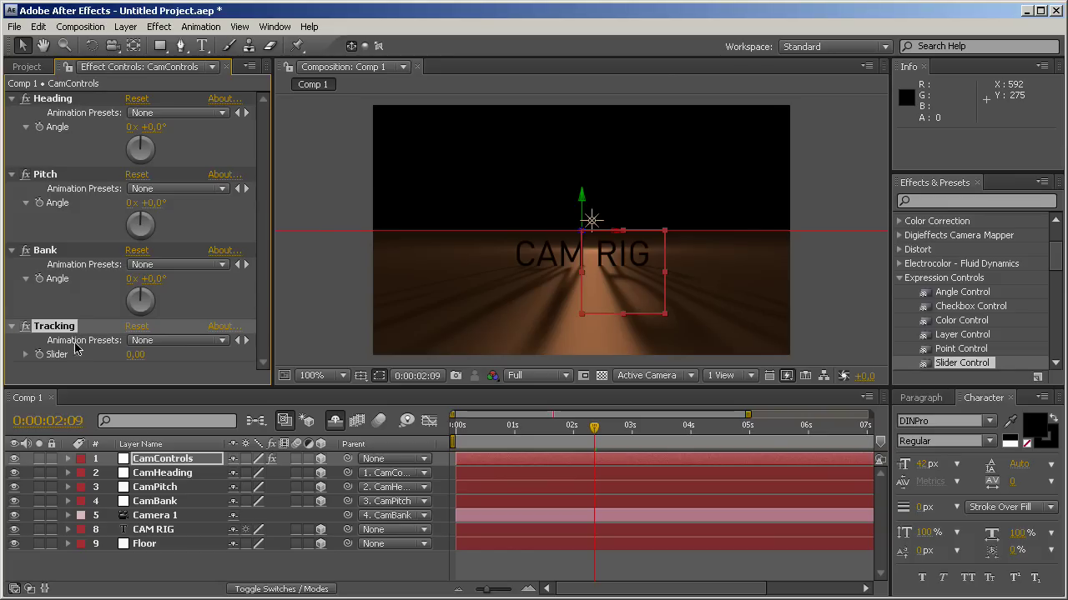
Lock the effect controls display to CamControls and reveal the rotation properties of the CamHeading layer
{"action": "left_click", "coordinate": [186, 476]}
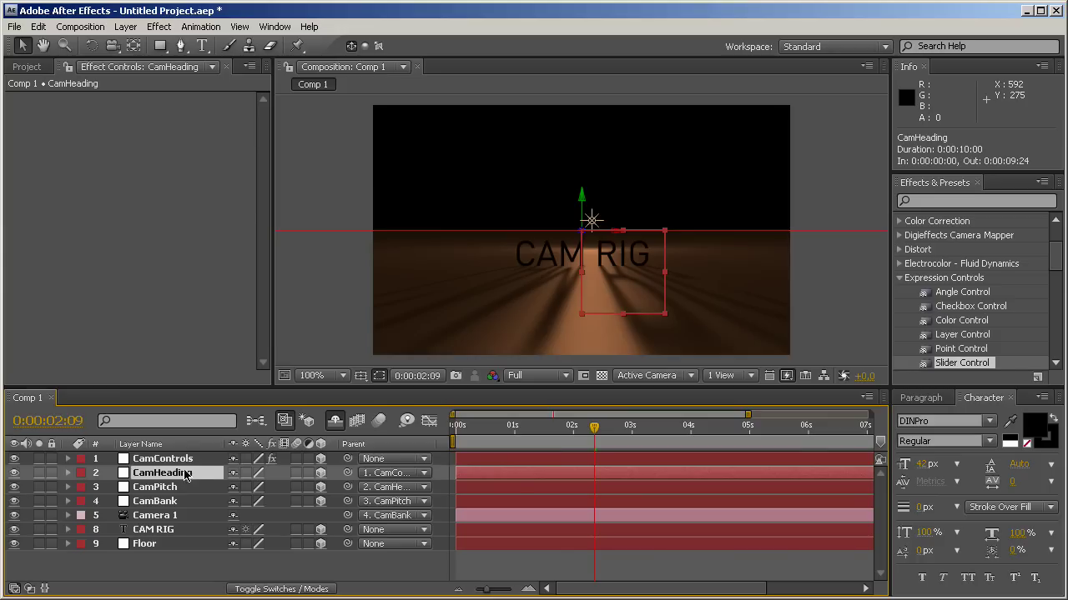
{"action": "left_click", "coordinate": [186, 460]}
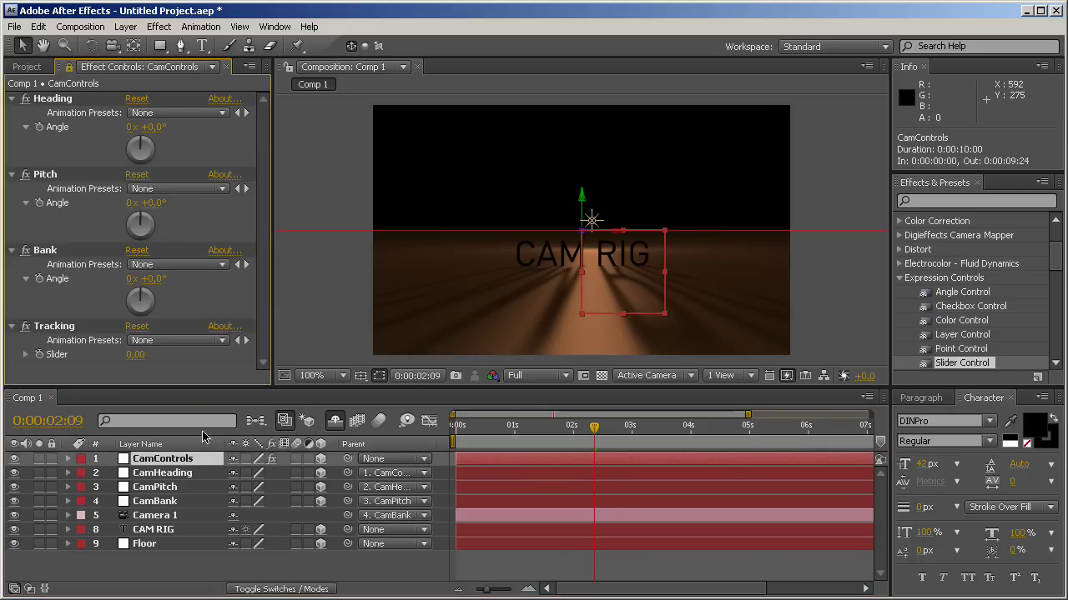
{"action": "left_click", "coordinate": [163, 476]}
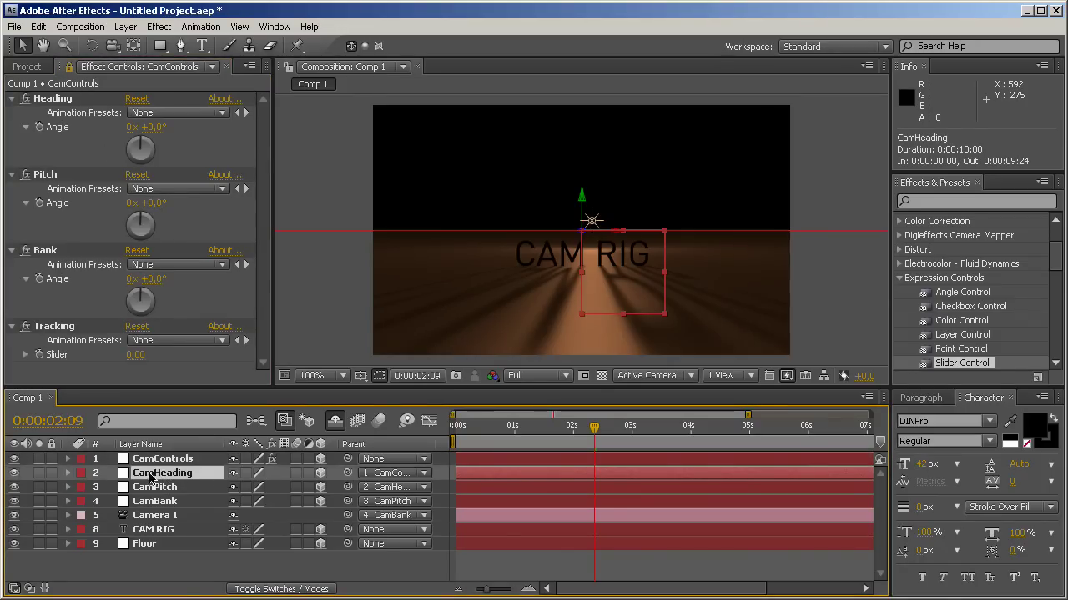
{"action": "key", "text": "y"}
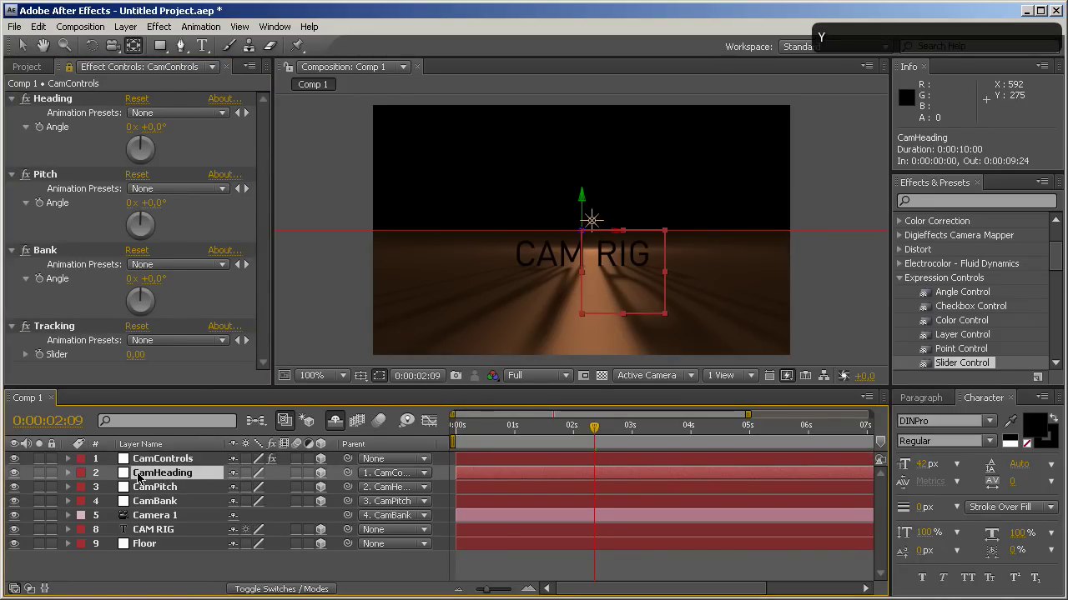
{"action": "key", "text": "r"}
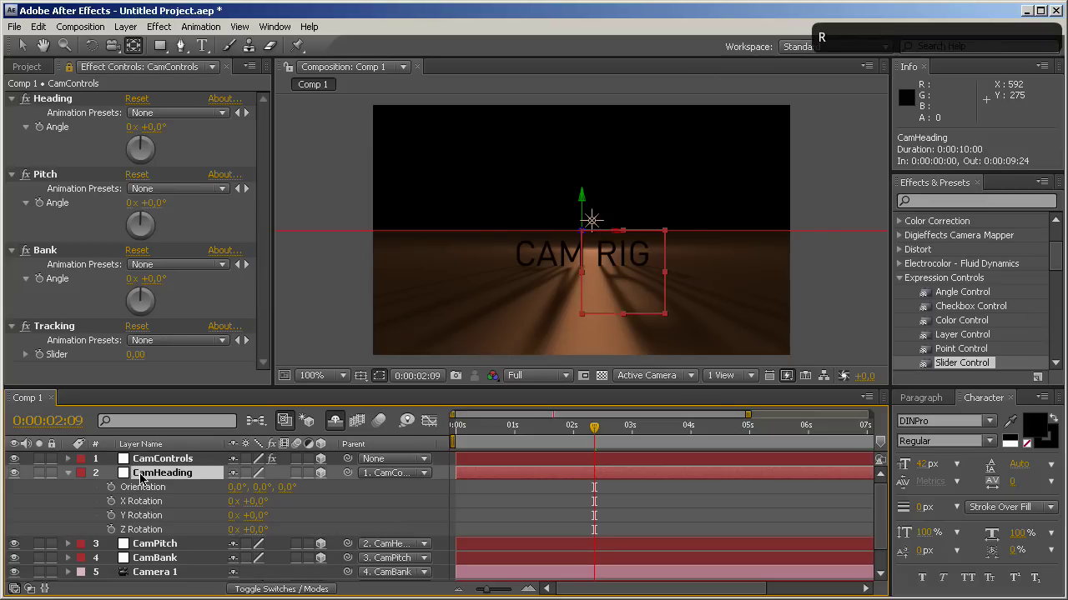
Try a Y Rotation of about 11° on CamHeading and reset it to 0°
{"action": "mouse_move", "coordinate": [248, 516]}
{"action": "left_mouse_down"}
{"action": "mouse_move", "coordinate": [229, 515]}
{"action": "mouse_move", "coordinate": [253, 520]}
{"action": "left_mouse_up"}
{"action": "left_click", "coordinate": [252, 517]}
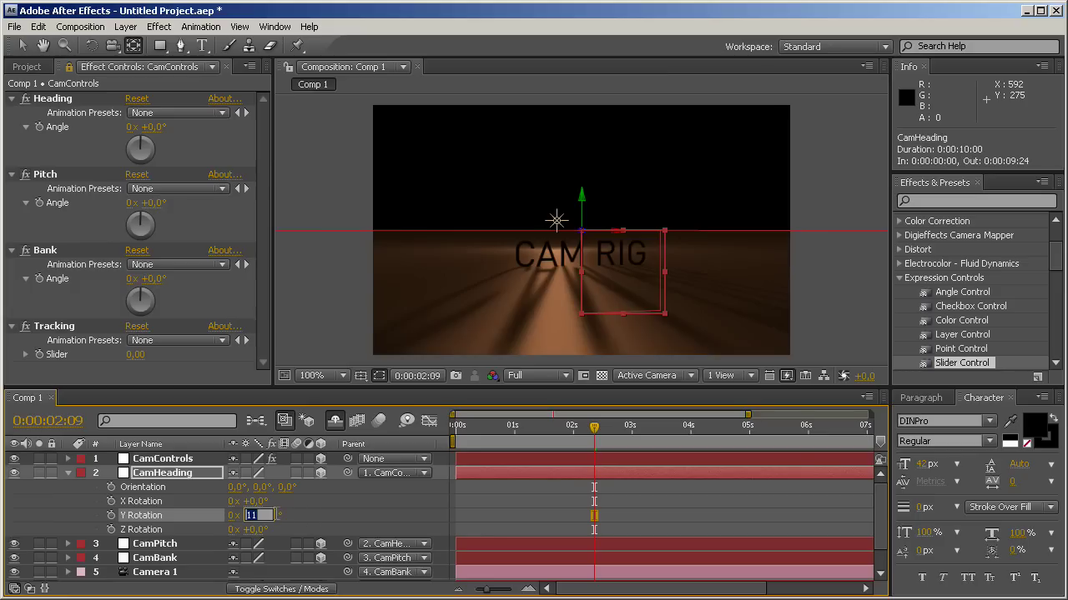
{"action": "type", "text": "0"}
{"action": "key", "text": "Return"}
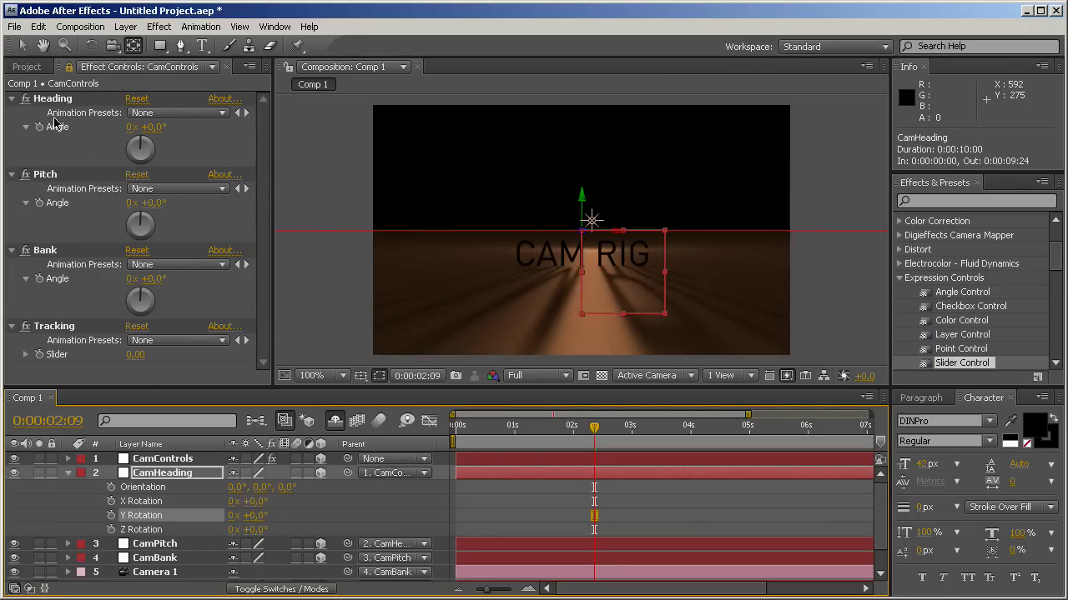
Link CamHeading's Y Rotation by expression to the Heading effect's Angle on CamControls and collapse the layer
{"action": "left_click", "coordinate": [112, 518], "text": "alt"}
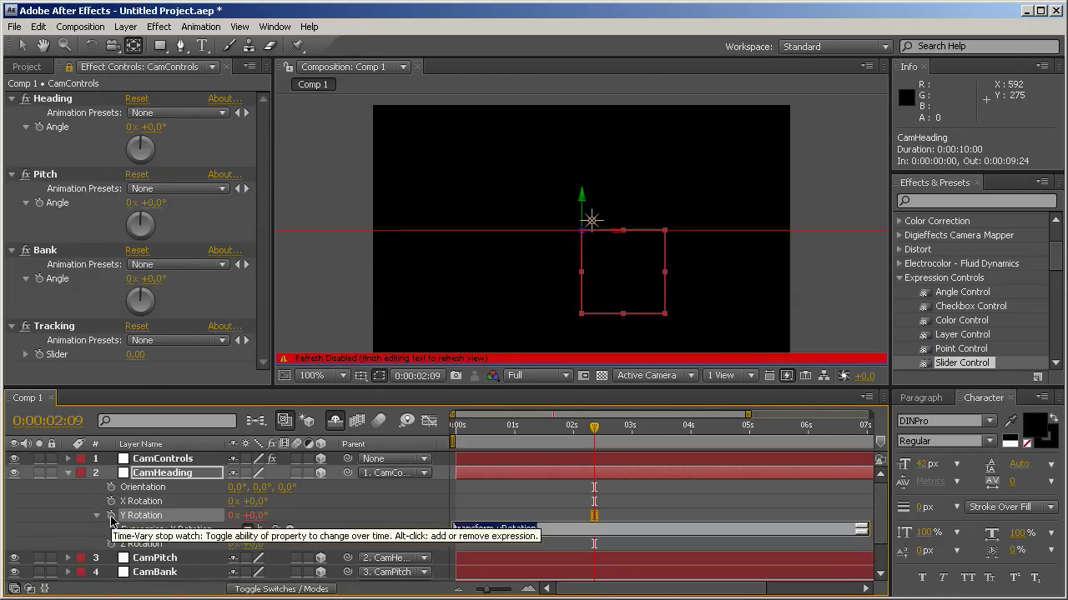
{"action": "left_click_drag", "start_coordinate": [276, 528], "coordinate": [54, 131]}
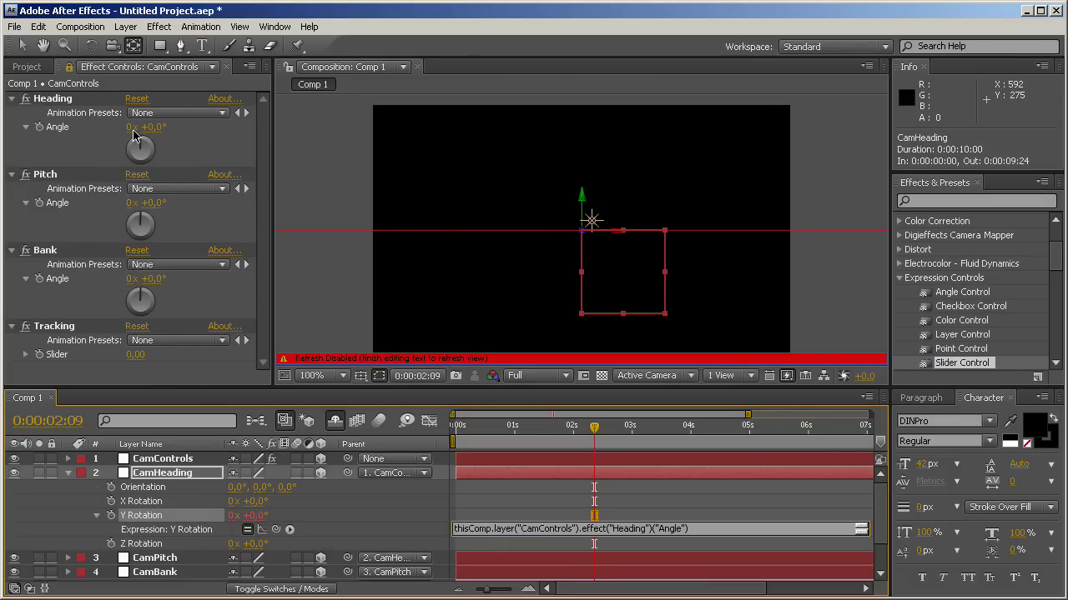
{"action": "key", "text": "KP_Enter"}
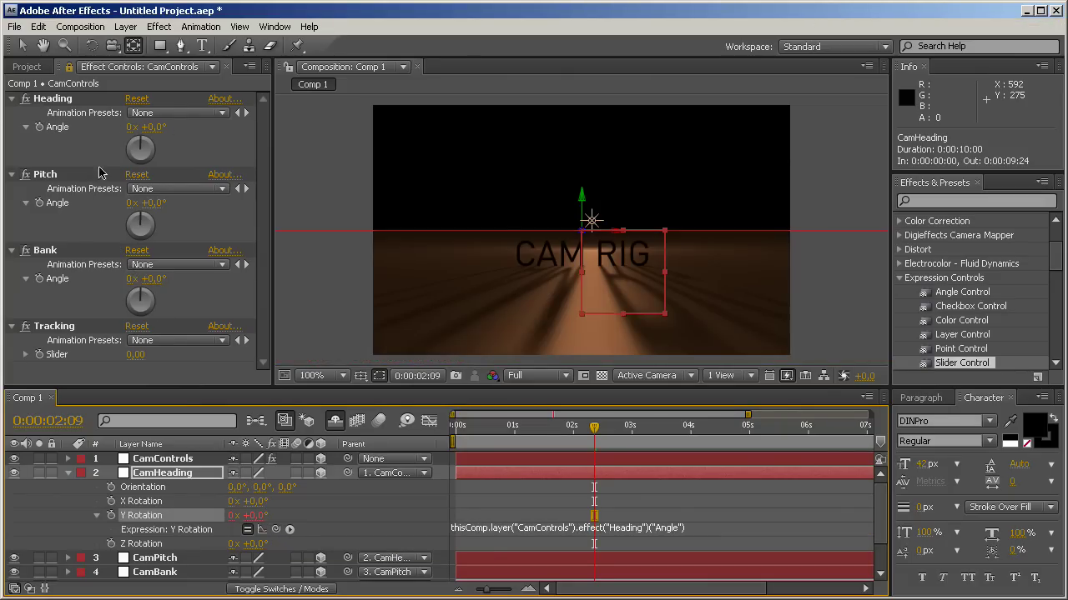
{"action": "left_click", "coordinate": [68, 473]}
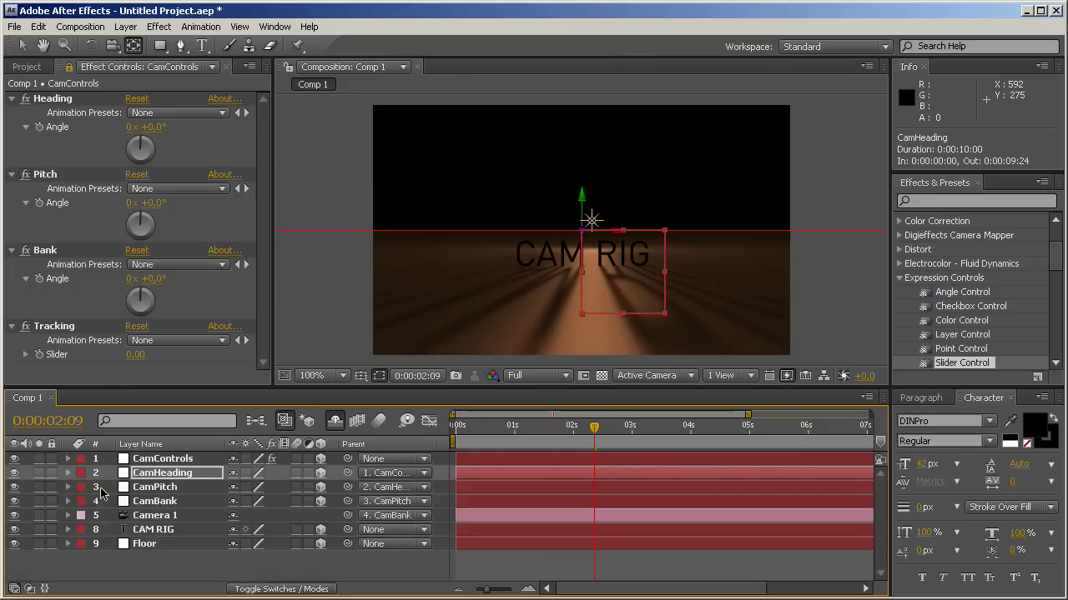
Reveal CamPitch's rotation properties, try an X Rotation of about -10° and reset it to 0°
{"action": "left_click", "coordinate": [162, 490]}
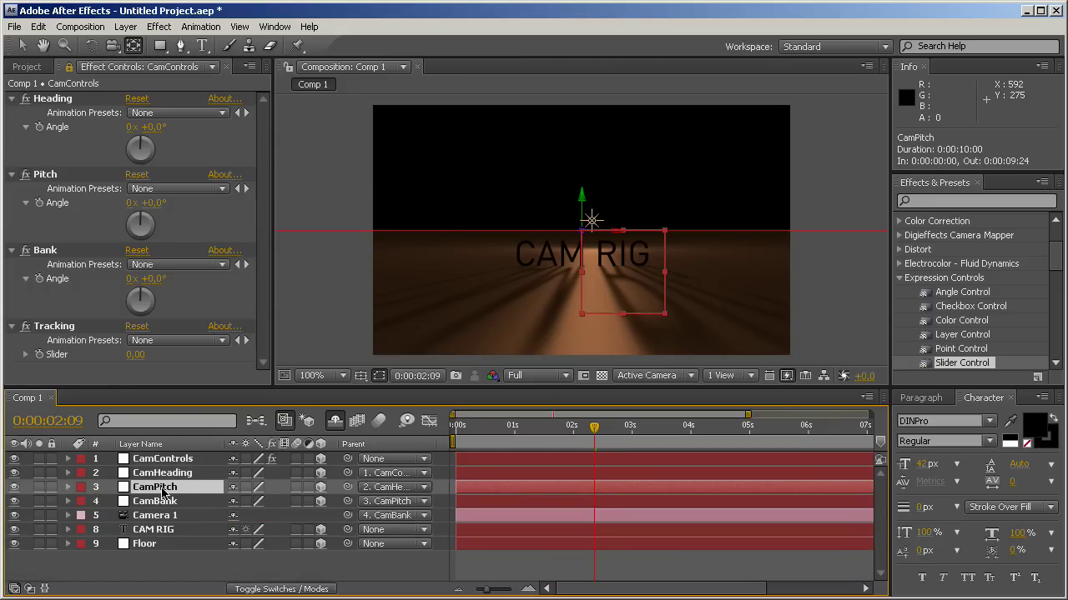
{"action": "key", "text": "r"}
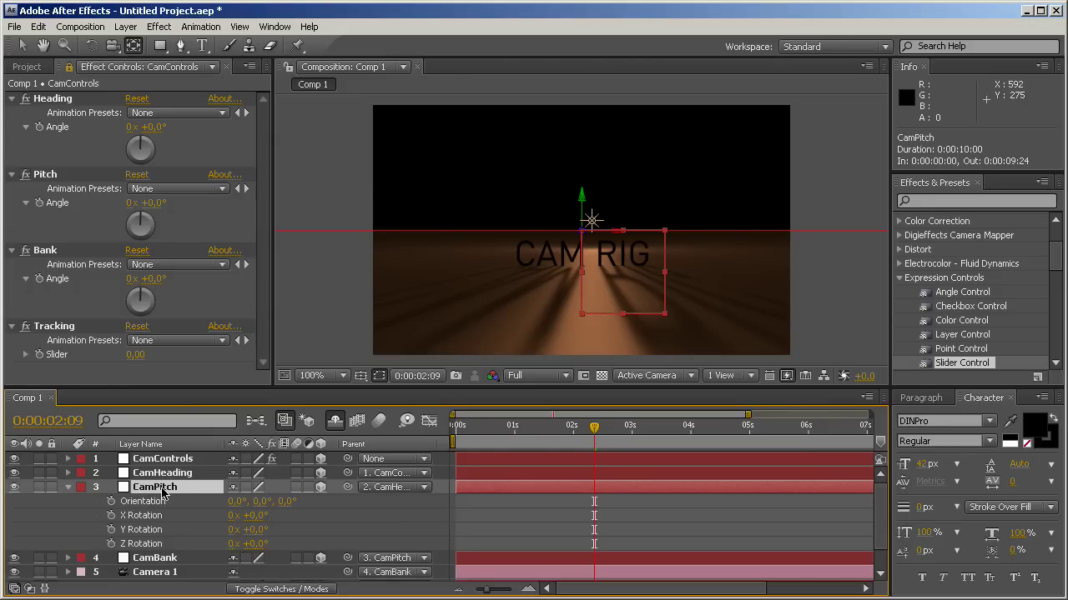
{"action": "mouse_move", "coordinate": [257, 515]}
{"action": "left_mouse_down"}
{"action": "mouse_move", "coordinate": [235, 516]}
{"action": "mouse_move", "coordinate": [252, 516]}
{"action": "left_mouse_up"}
{"action": "left_click", "coordinate": [254, 515]}
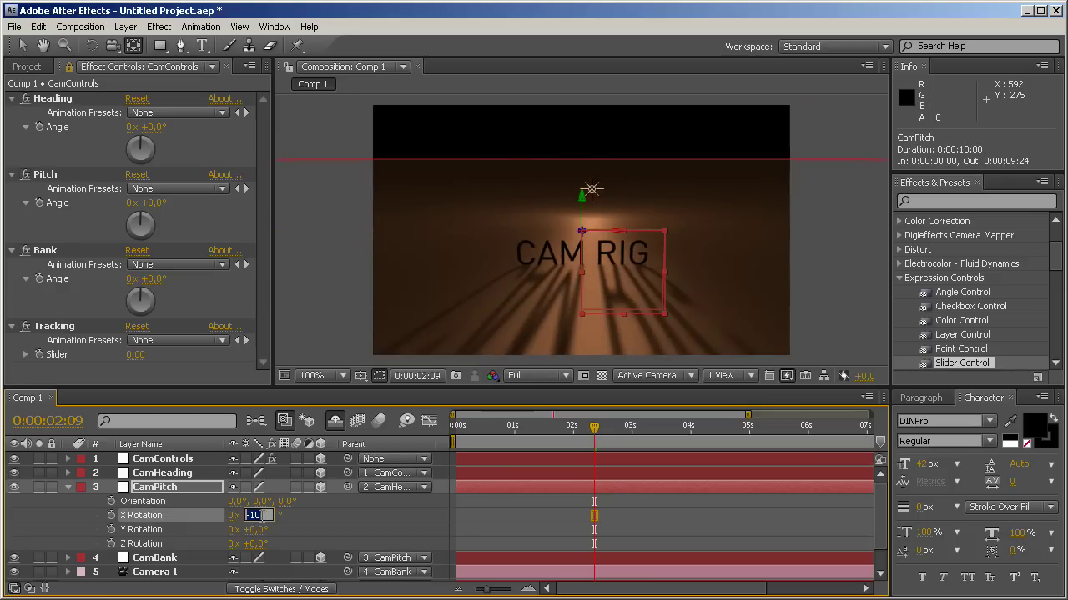
{"action": "type", "text": "0"}
{"action": "key", "text": "Return"}
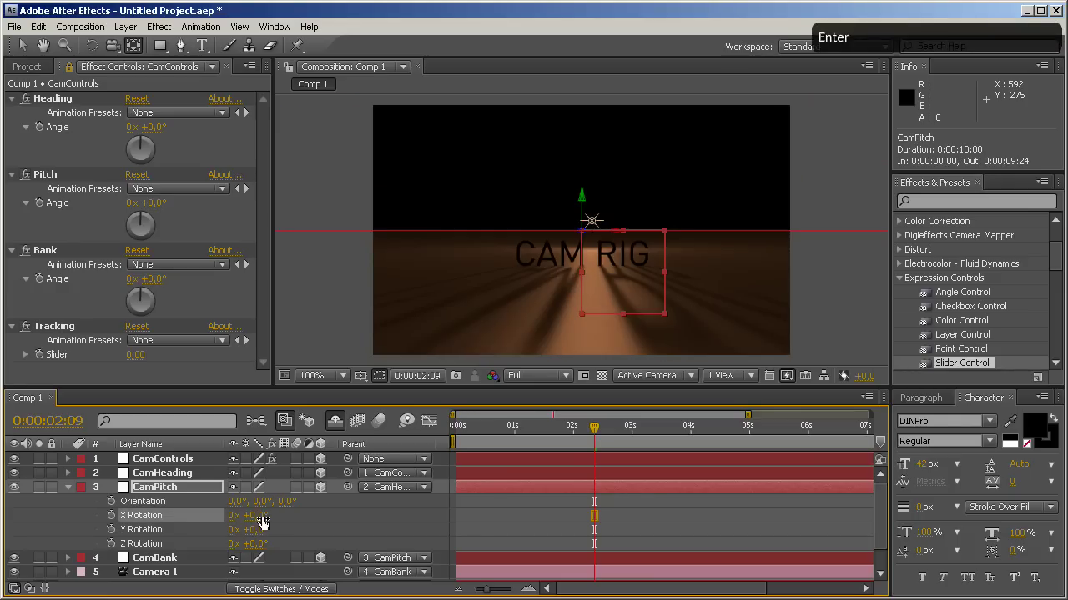
Link CamPitch's X Rotation by expression to the Pitch effect's Angle on CamControls and collapse the layer
{"action": "left_click", "coordinate": [116, 517], "text": "alt"}
{"action": "left_click_drag", "start_coordinate": [276, 529], "coordinate": [56, 209]}
{"action": "key", "text": "Return"}
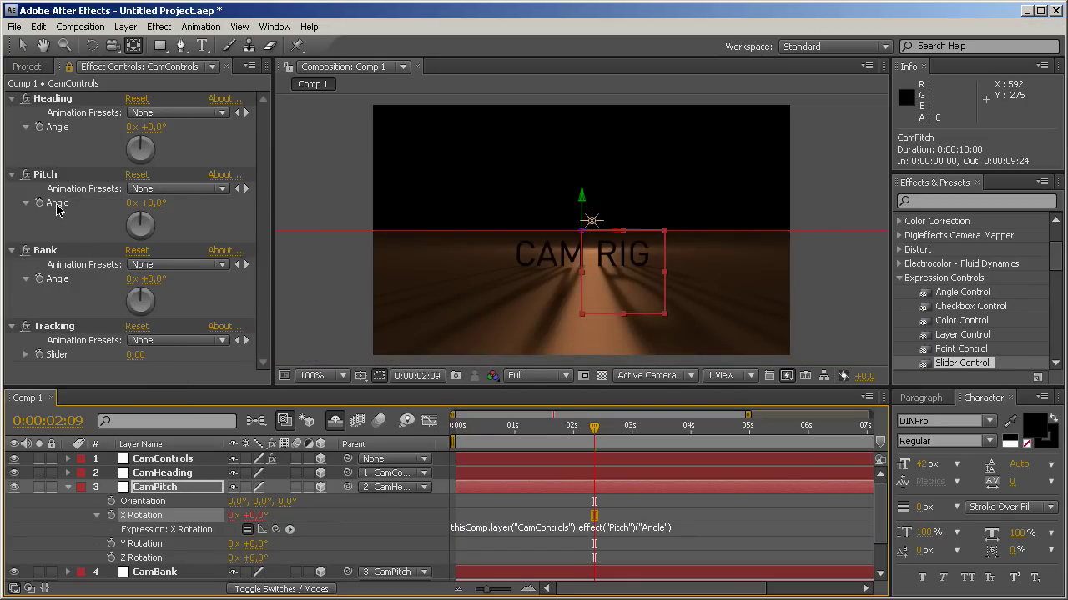
{"action": "left_click", "coordinate": [68, 487]}
Reveal CamBank's rotation properties, try a Z Rotation of about 5° and reset it to 0°
{"action": "left_click", "coordinate": [154, 502]}
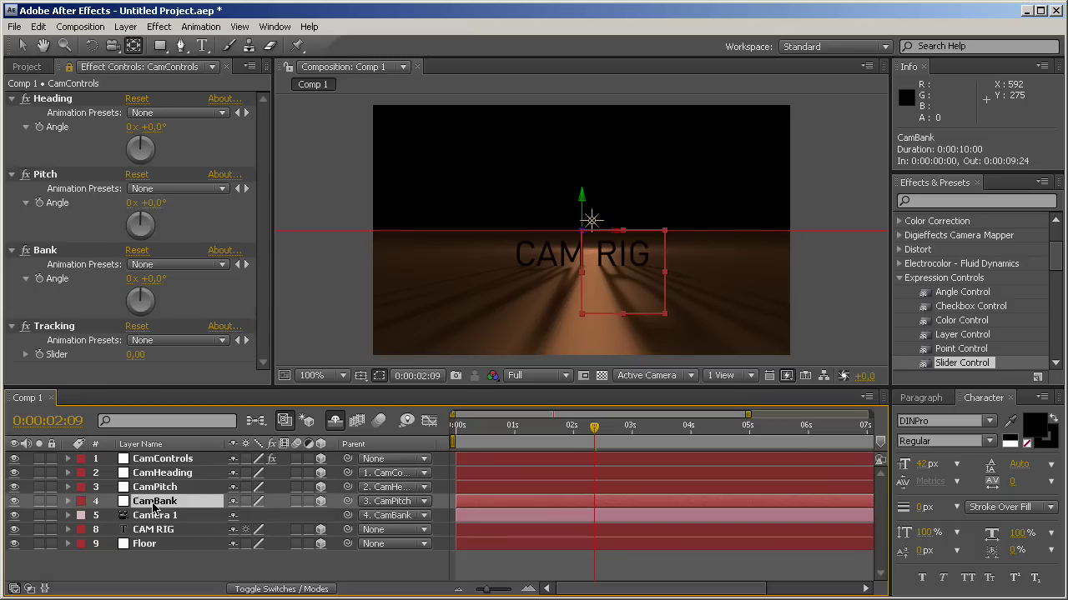
{"action": "key", "text": "r"}
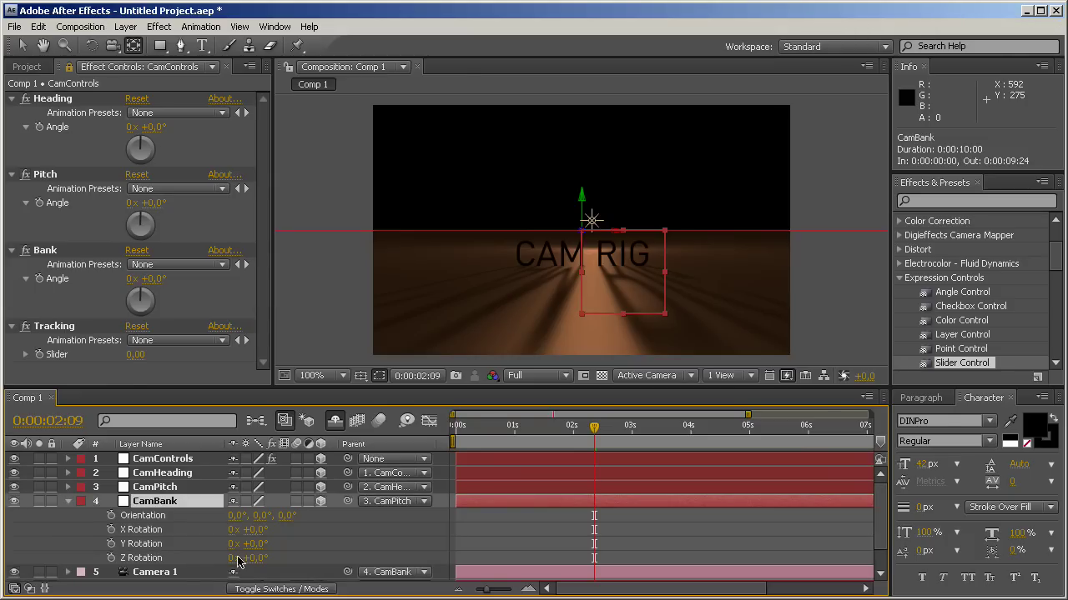
{"action": "mouse_move", "coordinate": [252, 558]}
{"action": "left_mouse_down"}
{"action": "mouse_move", "coordinate": [239, 557]}
{"action": "mouse_move", "coordinate": [253, 558]}
{"action": "left_mouse_up"}
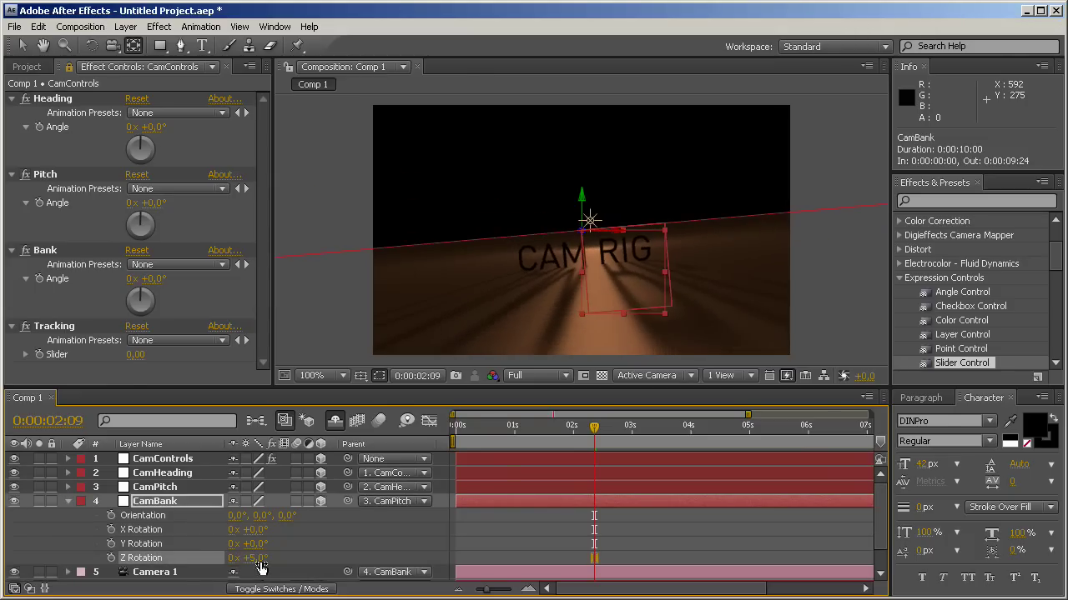
{"action": "key", "text": "Return"}
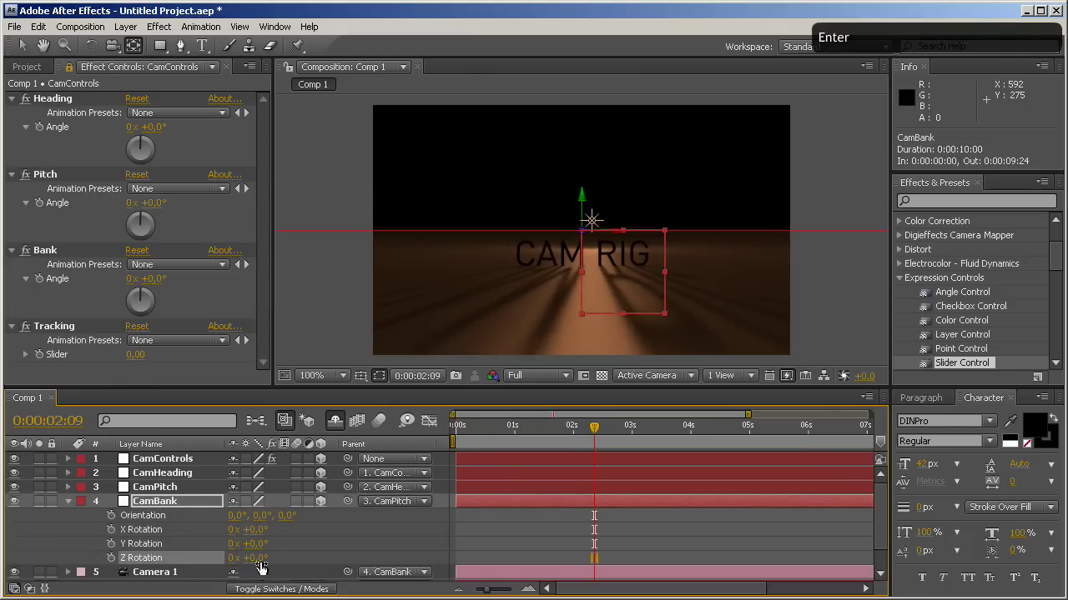
Link CamBank's Z Rotation by expression to the Bank effect's Angle on CamControls
{"action": "left_click", "coordinate": [111, 558], "text": "alt"}
{"action": "left_click_drag", "start_coordinate": [276, 572], "coordinate": [74, 283]}
{"action": "key", "text": "KP_Enter"}
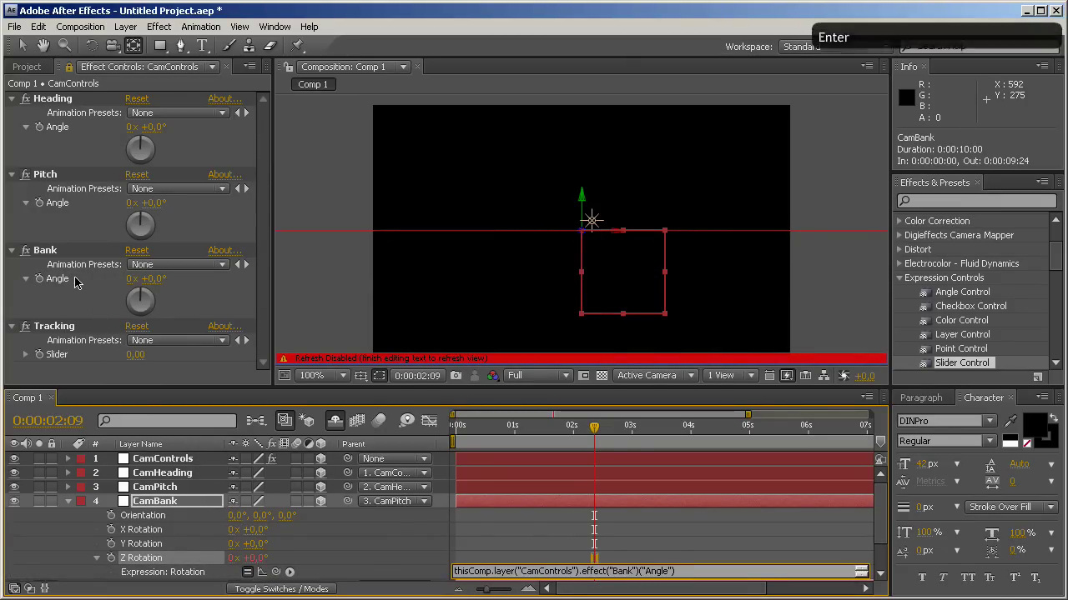
Collapse the Heading, Pitch and Bank effects and the CamBank layer, leaving the Tracking effect expanded and selected
{"action": "left_click", "coordinate": [12, 98]}
{"action": "left_click", "coordinate": [11, 112]}
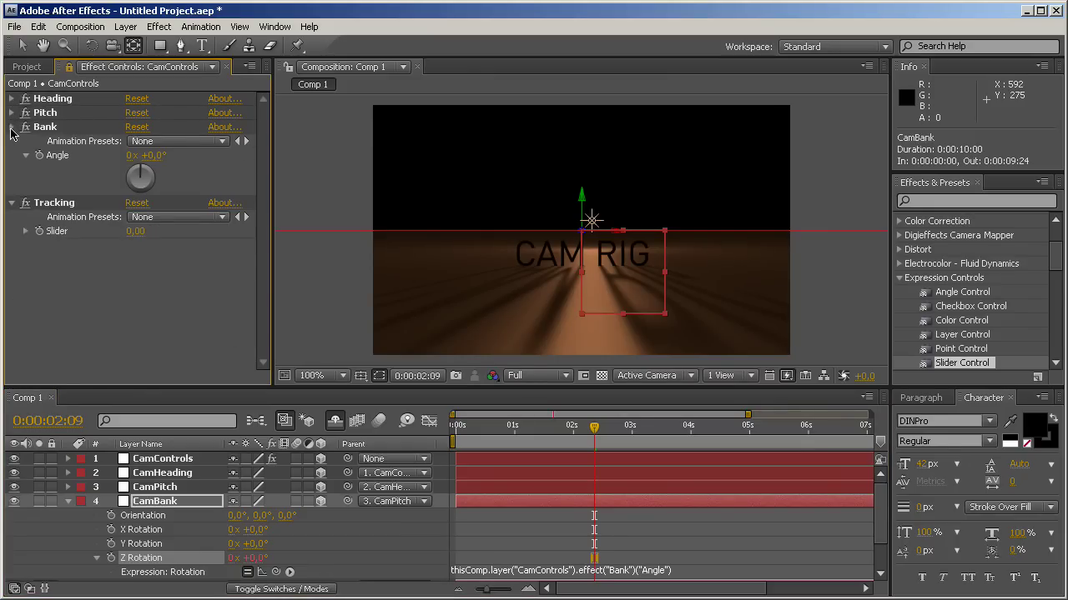
{"action": "left_click", "coordinate": [12, 127]}
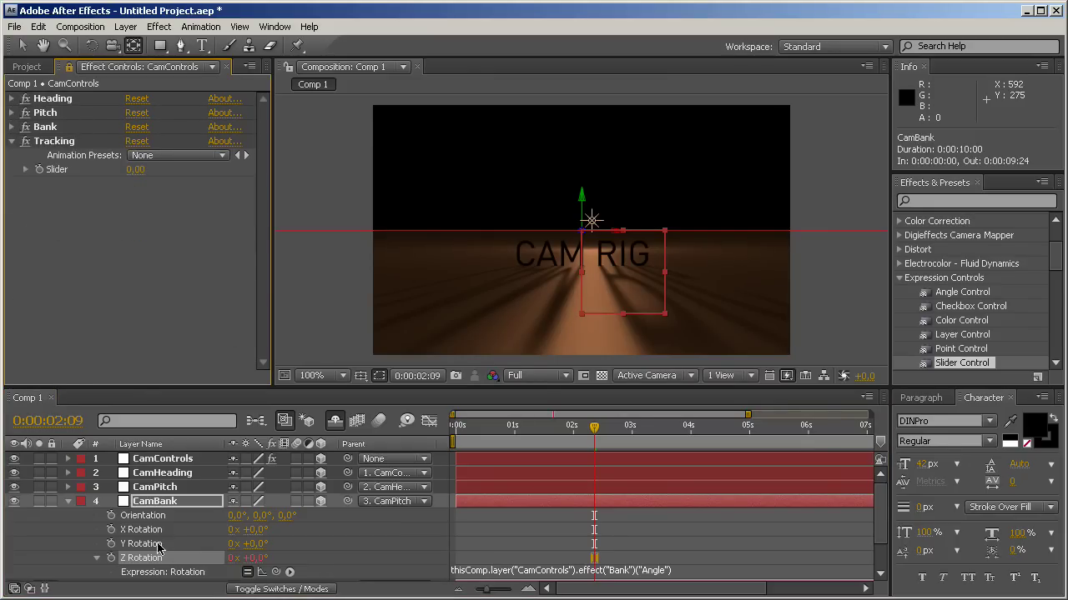
{"action": "left_click", "coordinate": [60, 141]}
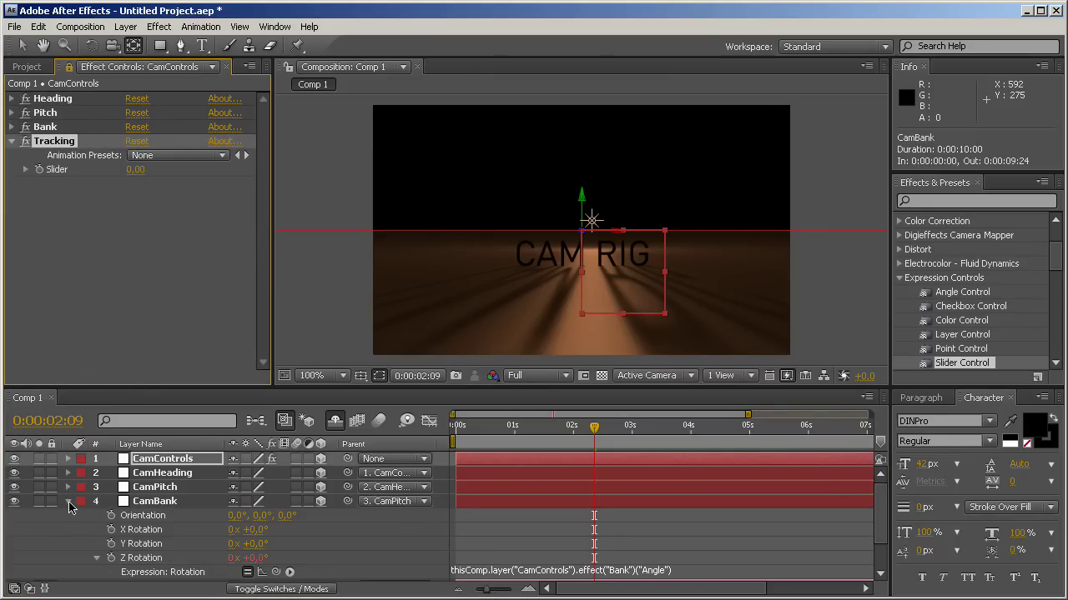
{"action": "left_click", "coordinate": [68, 501]}
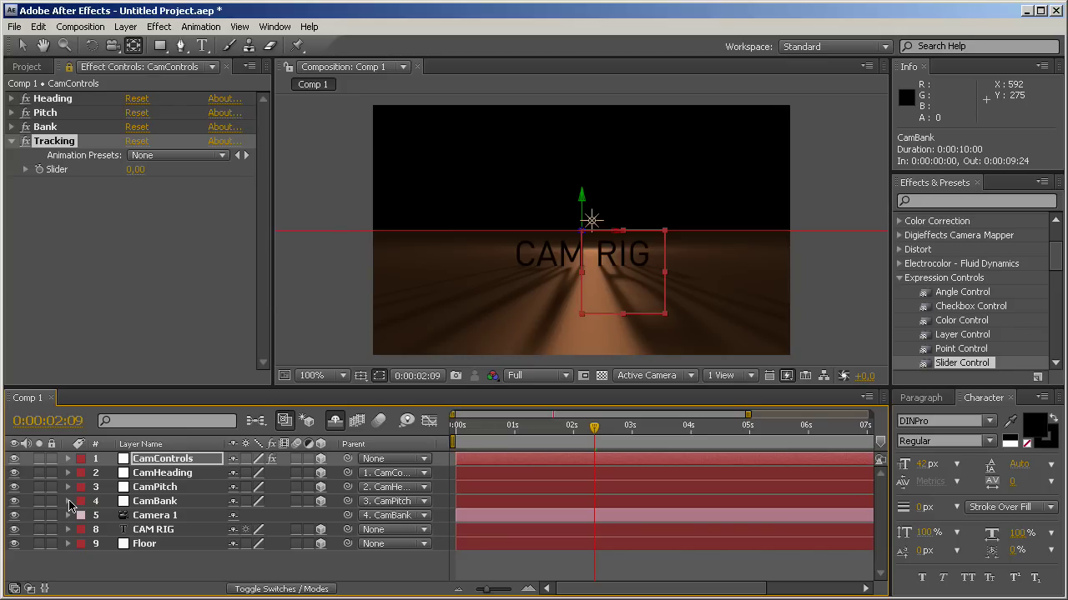
Enlarge the timeline area and expand Camera 1's Transform and Camera Options properties to examine its position and zoom settings
{"action": "left_click", "coordinate": [157, 517]}
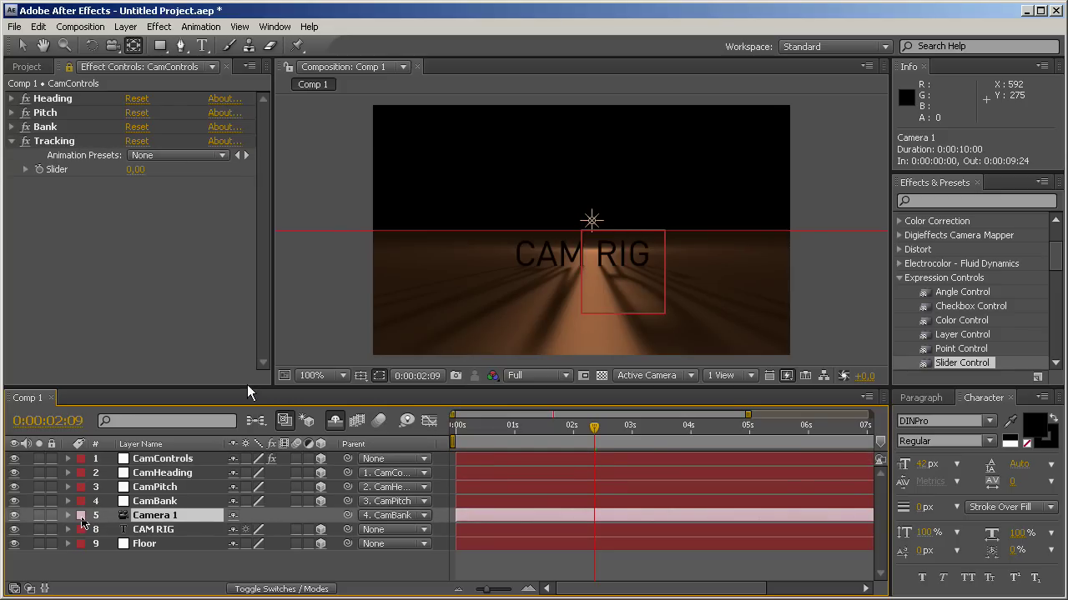
{"action": "left_click_drag", "start_coordinate": [247, 386], "coordinate": [242, 323]}
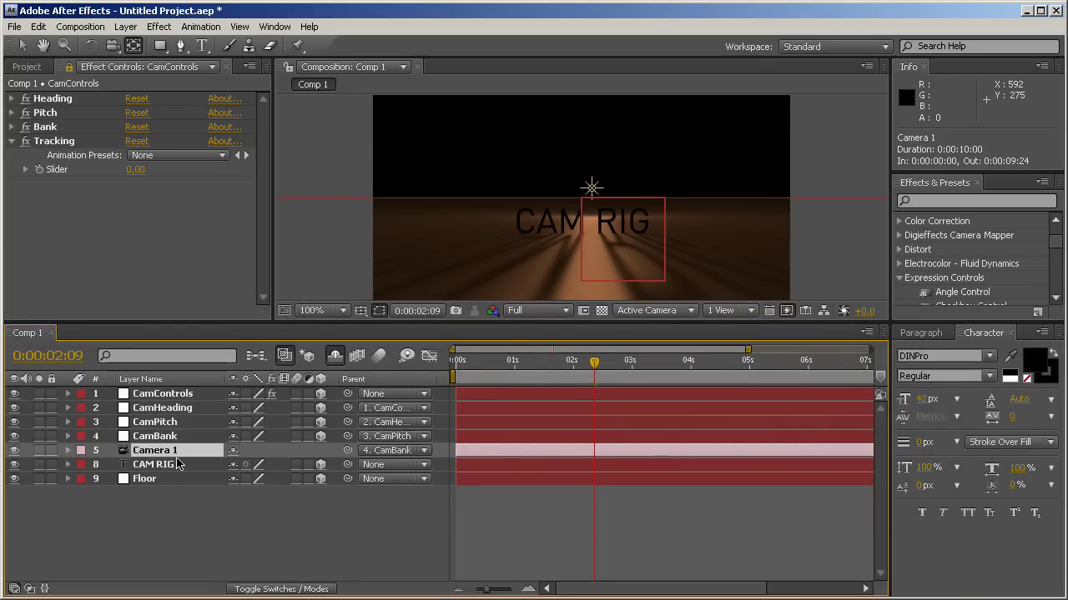
{"action": "key", "text": "p"}
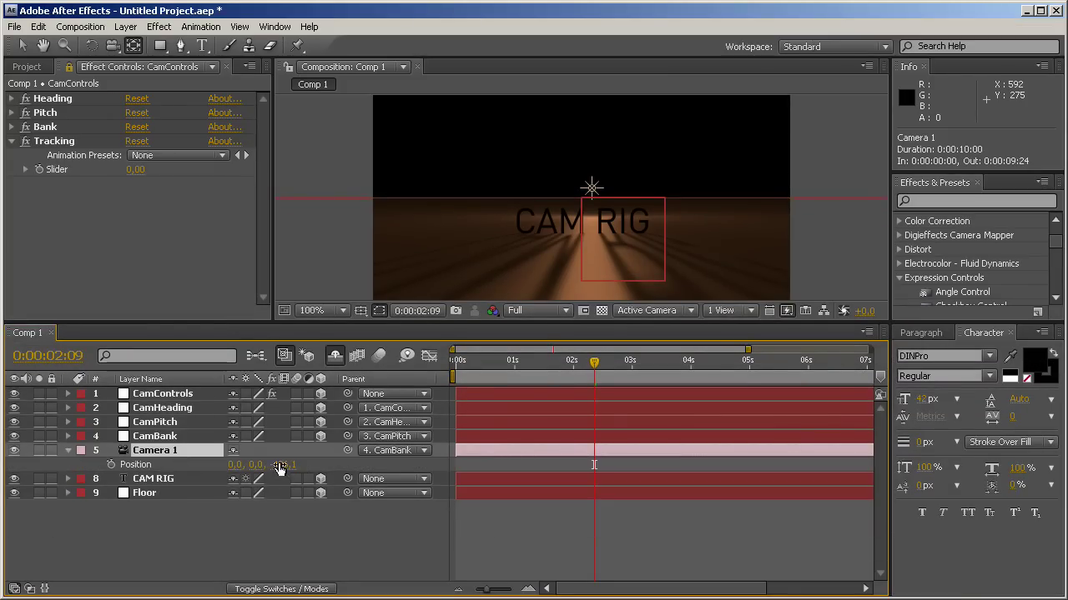
{"action": "left_click", "coordinate": [68, 450]}
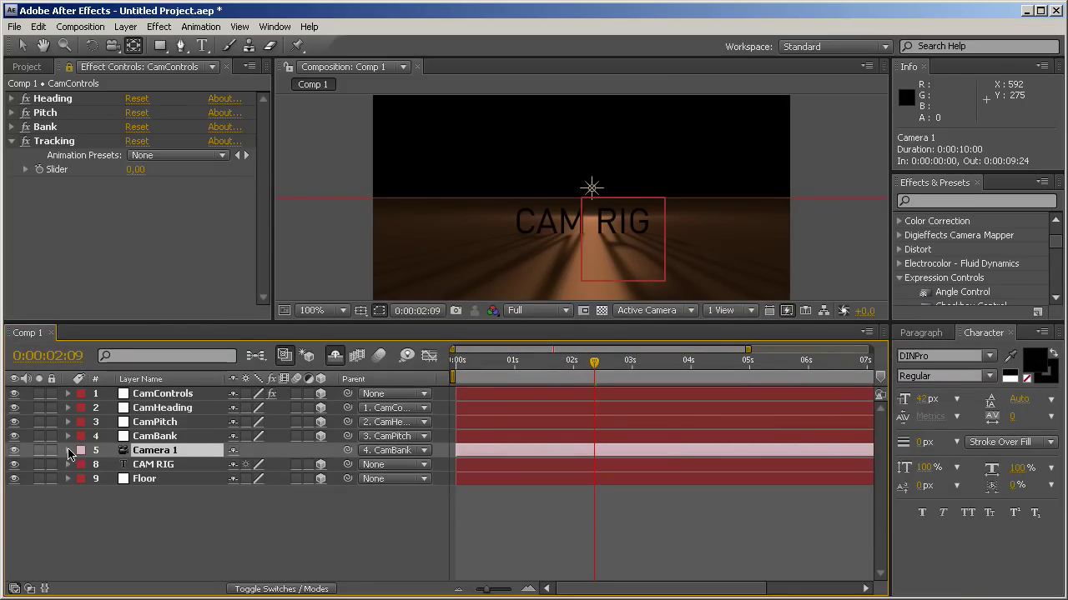
{"action": "left_click", "coordinate": [68, 450]}
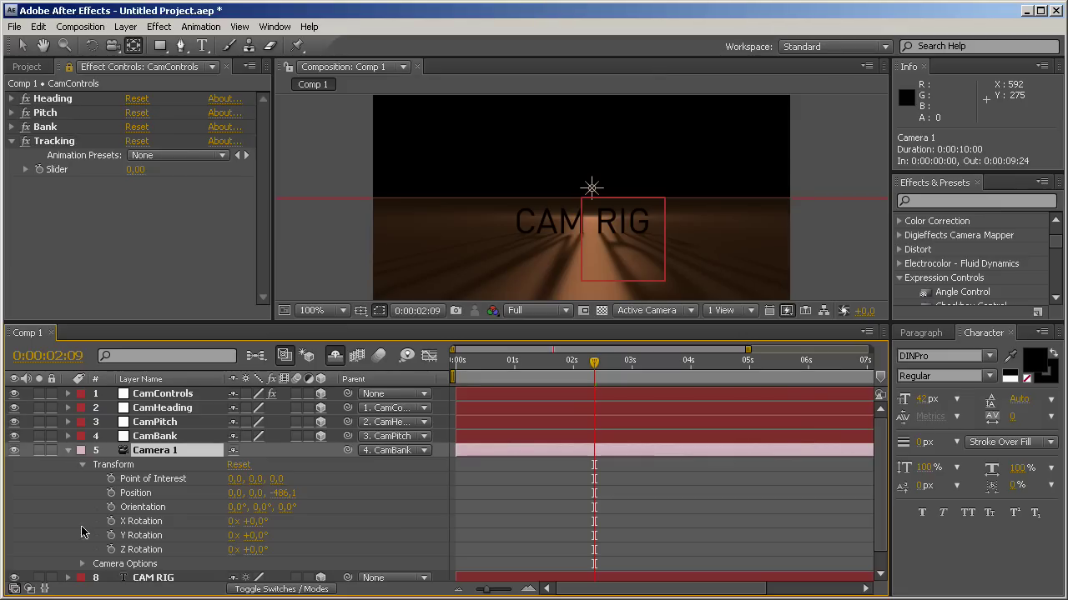
{"action": "left_click", "coordinate": [82, 563]}
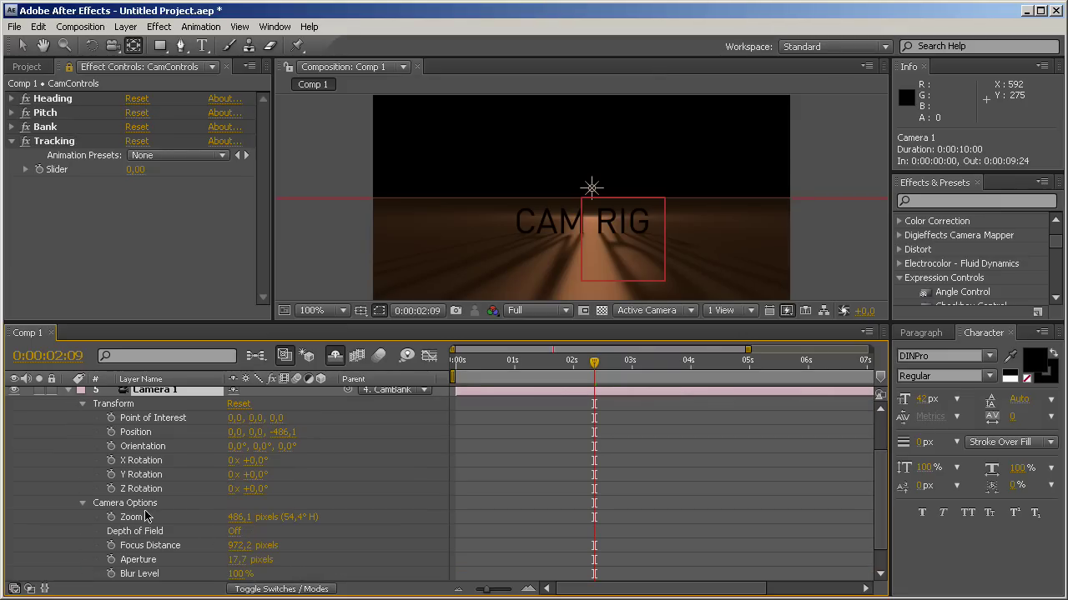